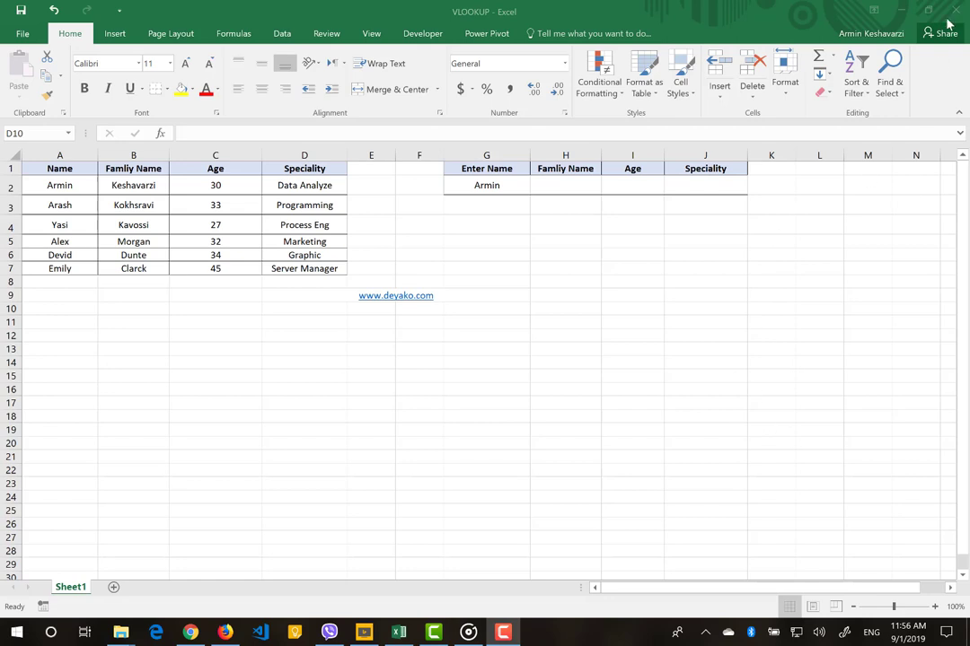
Step: Review the available lookup functions, then examine the source table A1:D7 and the lookup cells G2 and H2
left_click(224, 34)
left_click(271, 88)
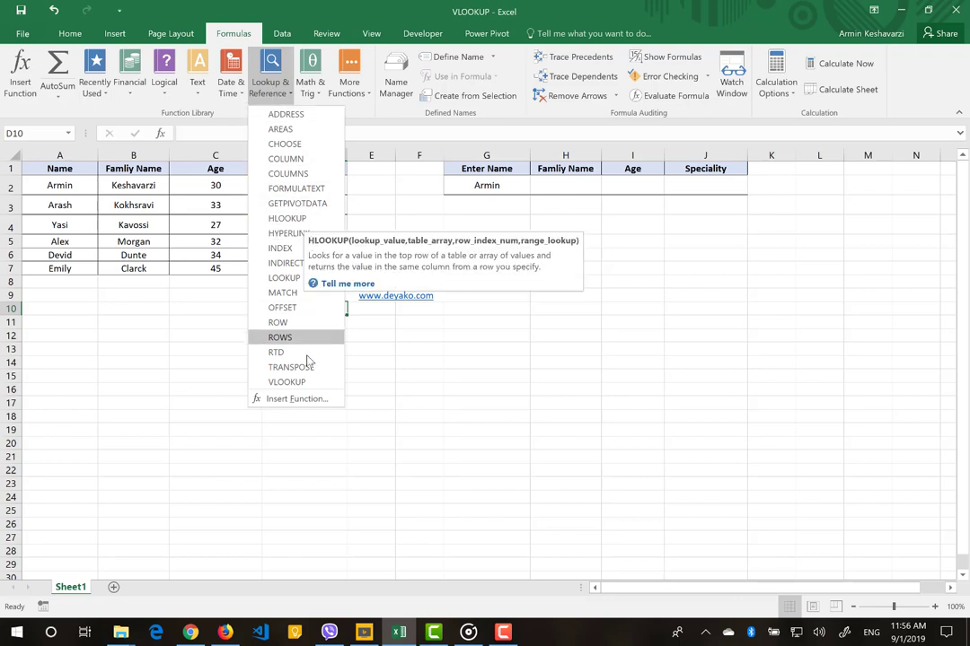
left_click(611, 208)
left_click(515, 188)
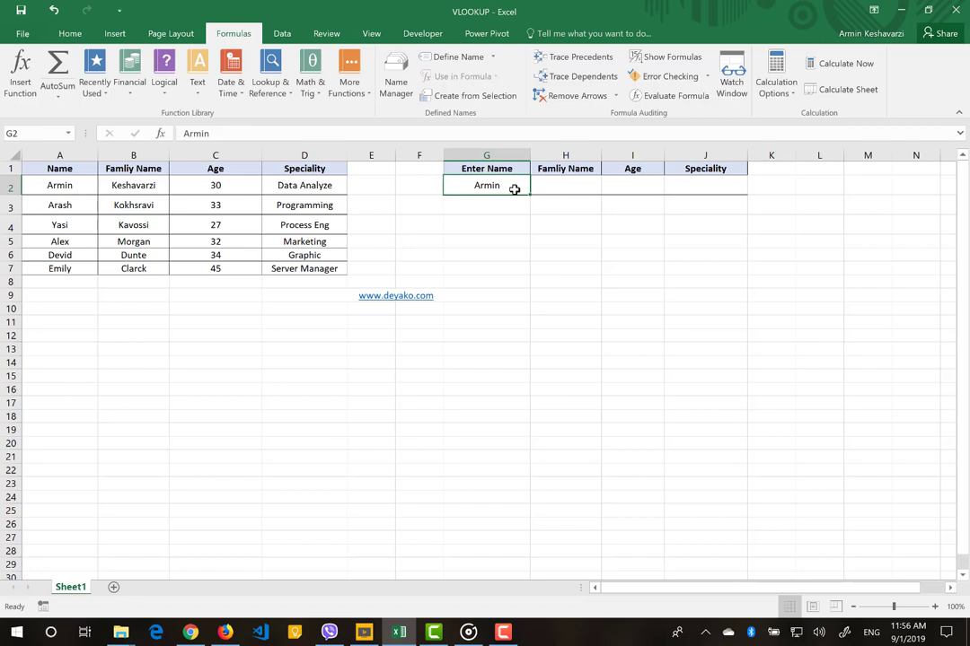
left_click(68, 170)
left_click_drag(68, 170, 314, 269)
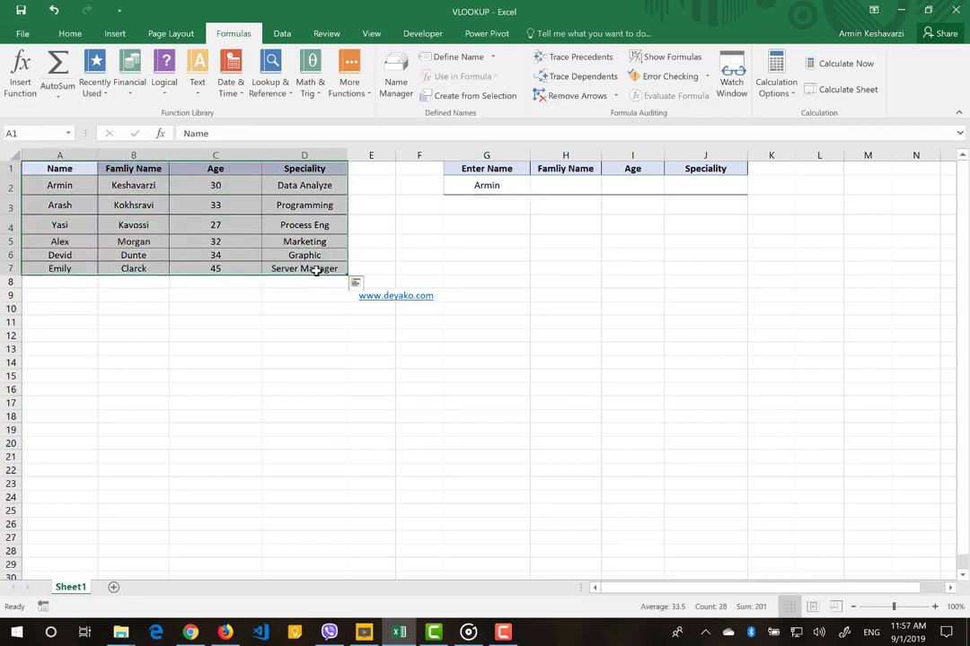
left_click(47, 168)
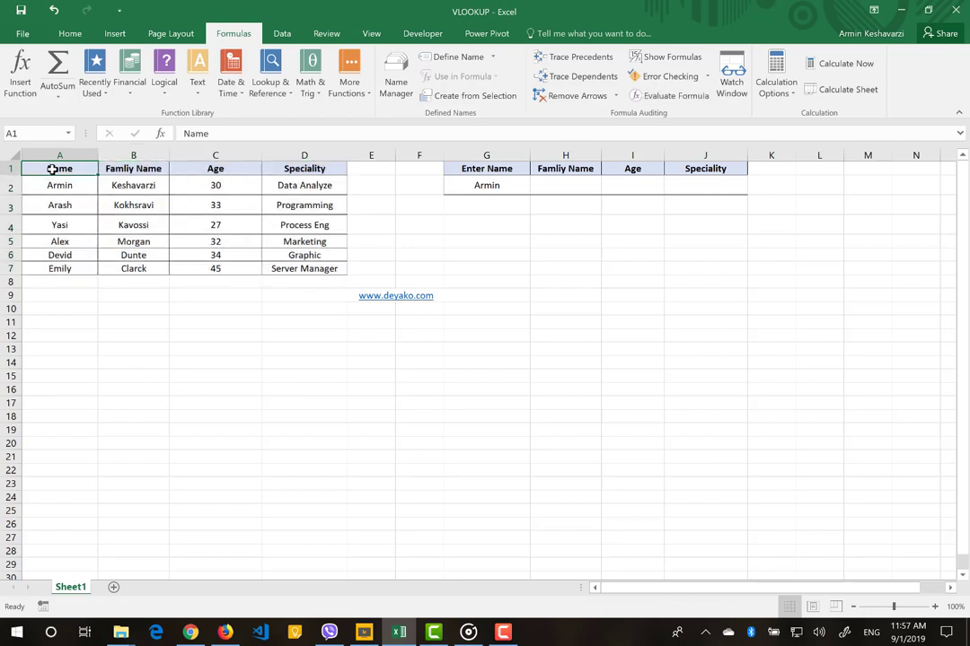
left_click(133, 169)
left_click(222, 169)
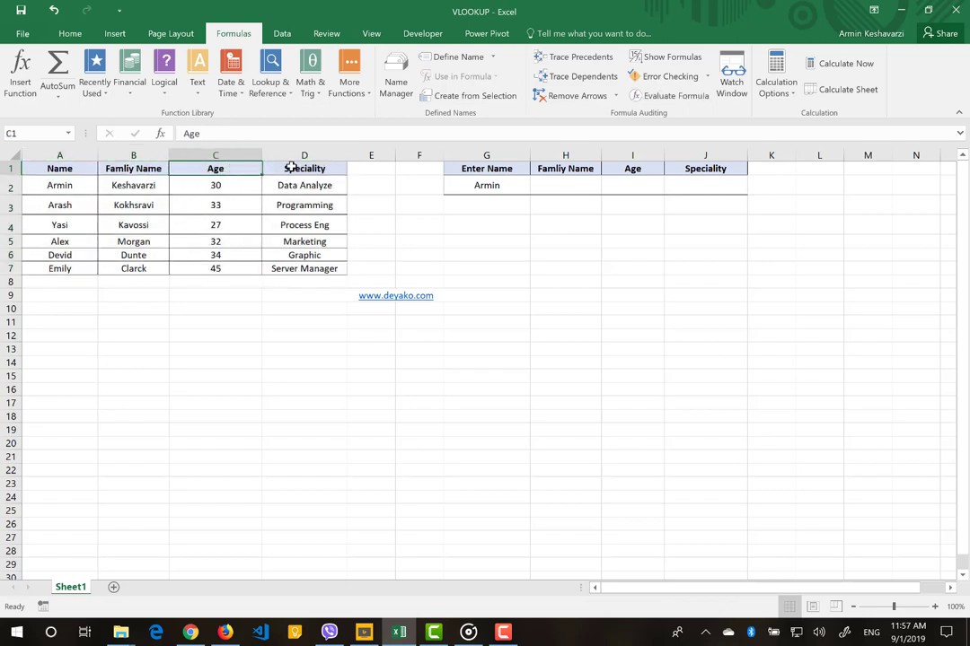
left_click(308, 169)
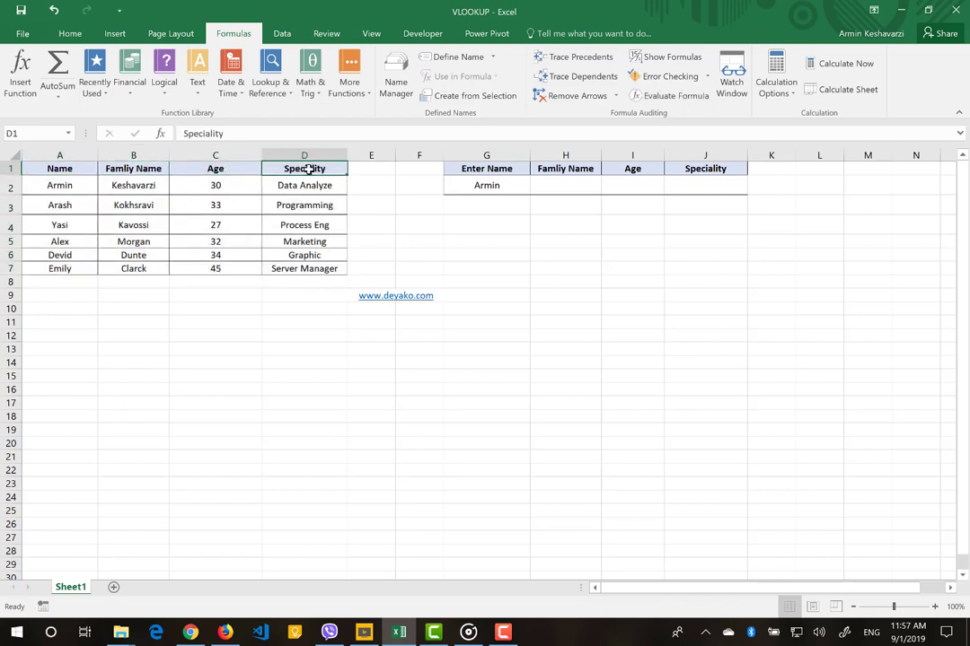
left_click(486, 185)
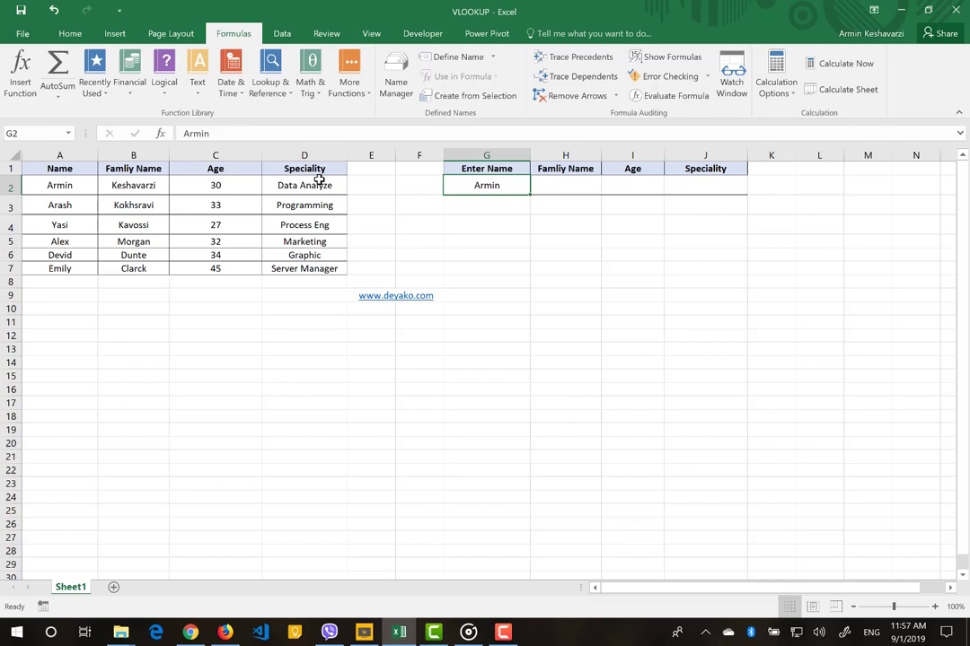
left_click(598, 185)
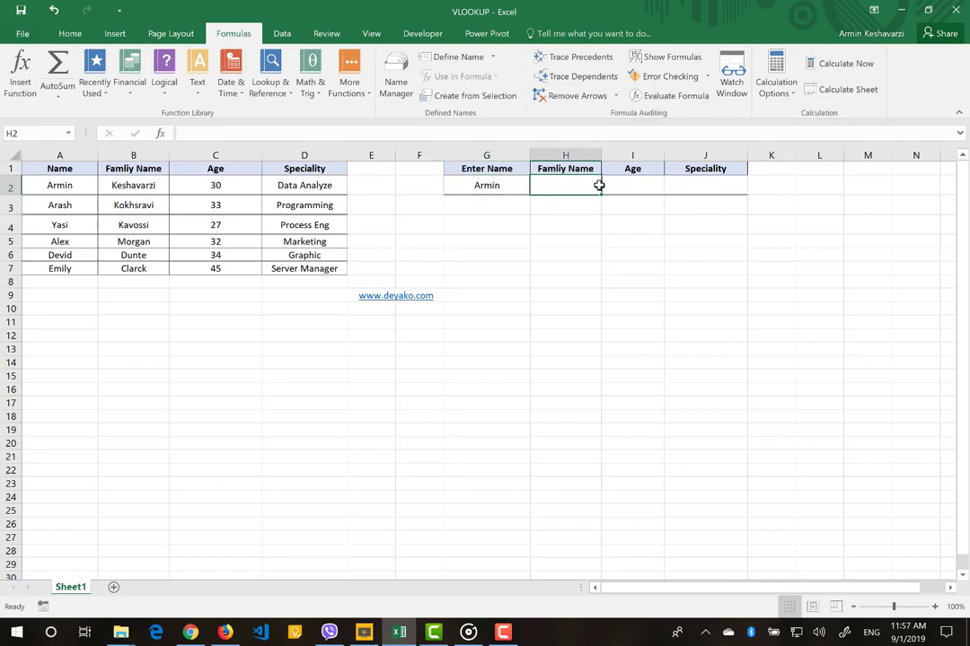
Step: Add a new worksheet and enter a person's first name in cell A1
left_click(113, 587)
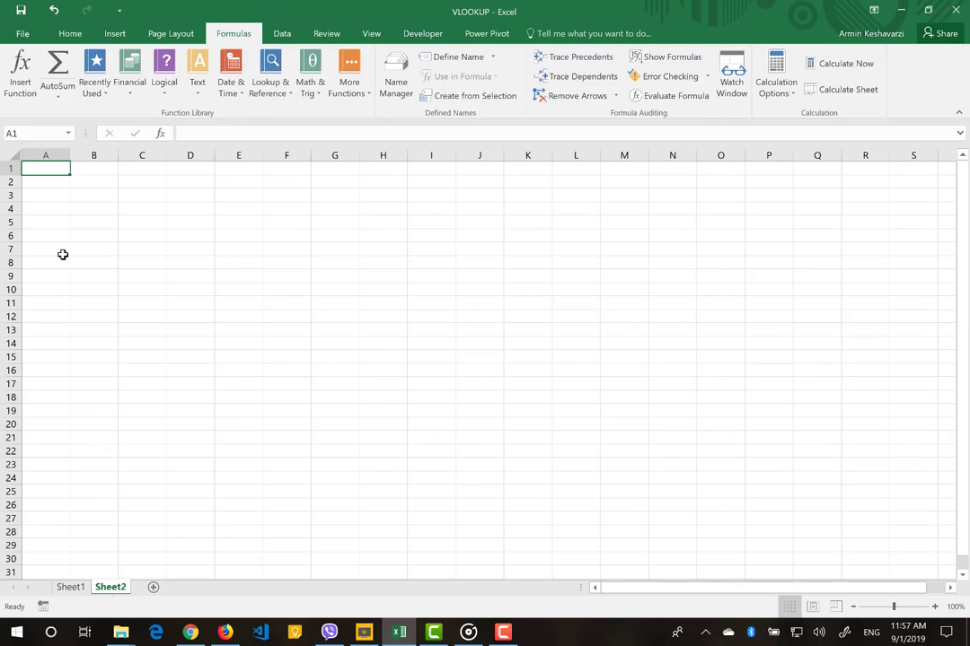
type("Armin")
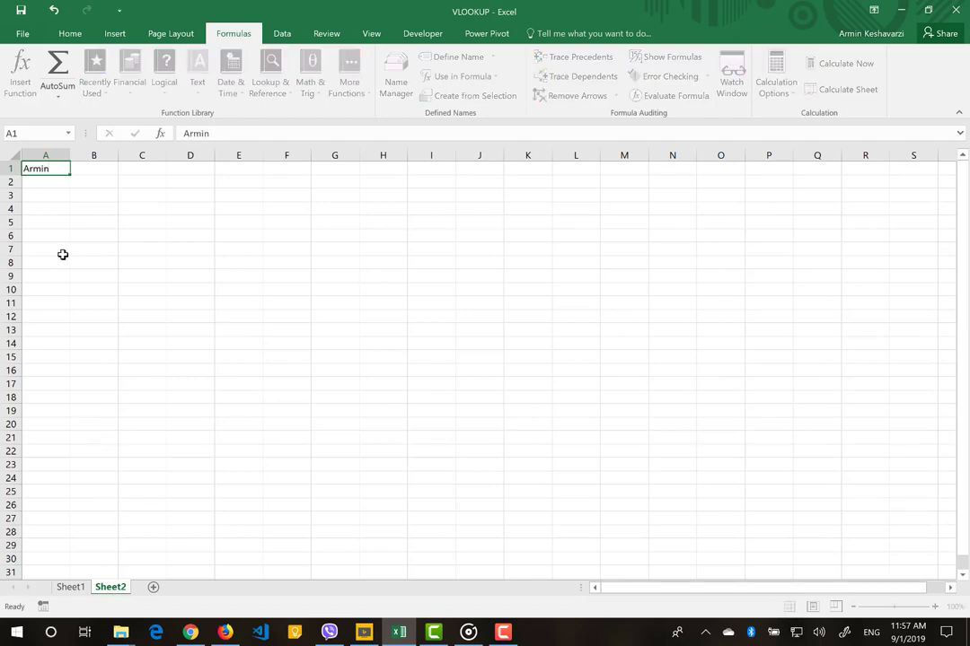
key("Return")
left_click(104, 169)
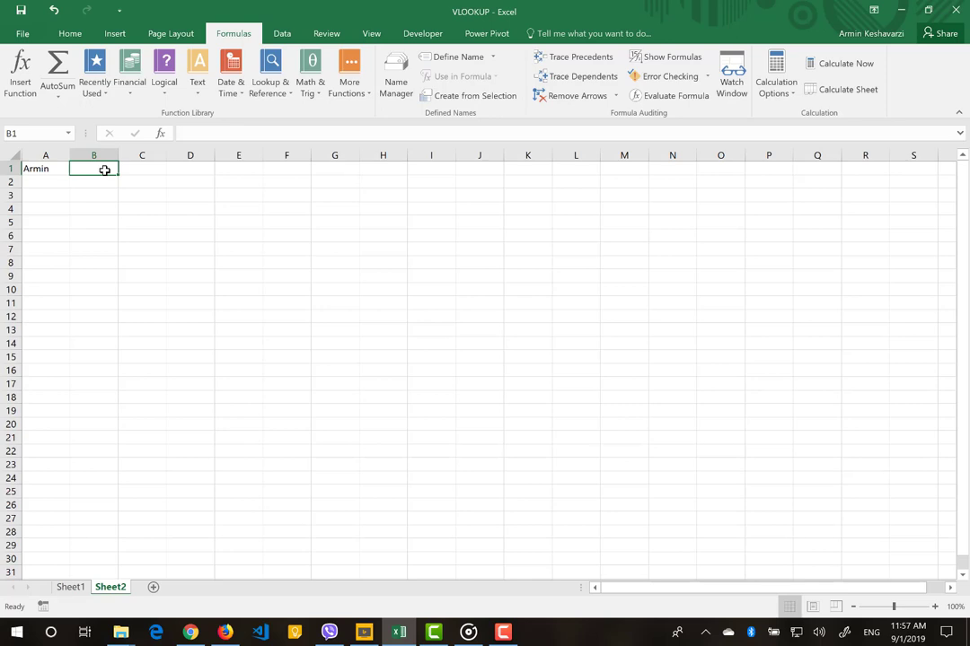
Step: On Sheet1, start a VLOOKUP formula in H2 with its function arguments open and G2 as the lookup value
left_click(74, 588)
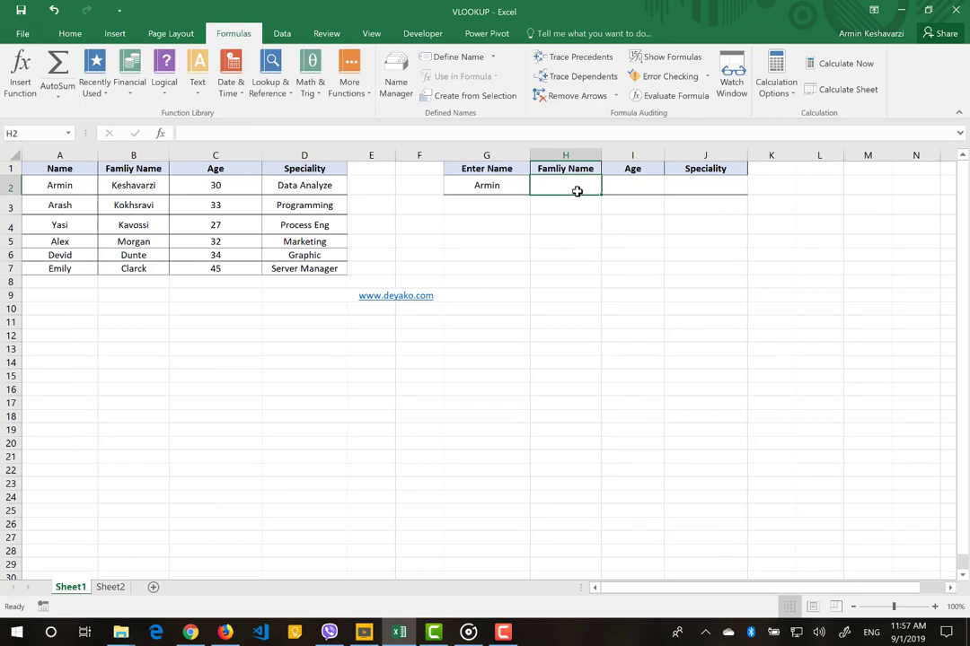
type("=vl")
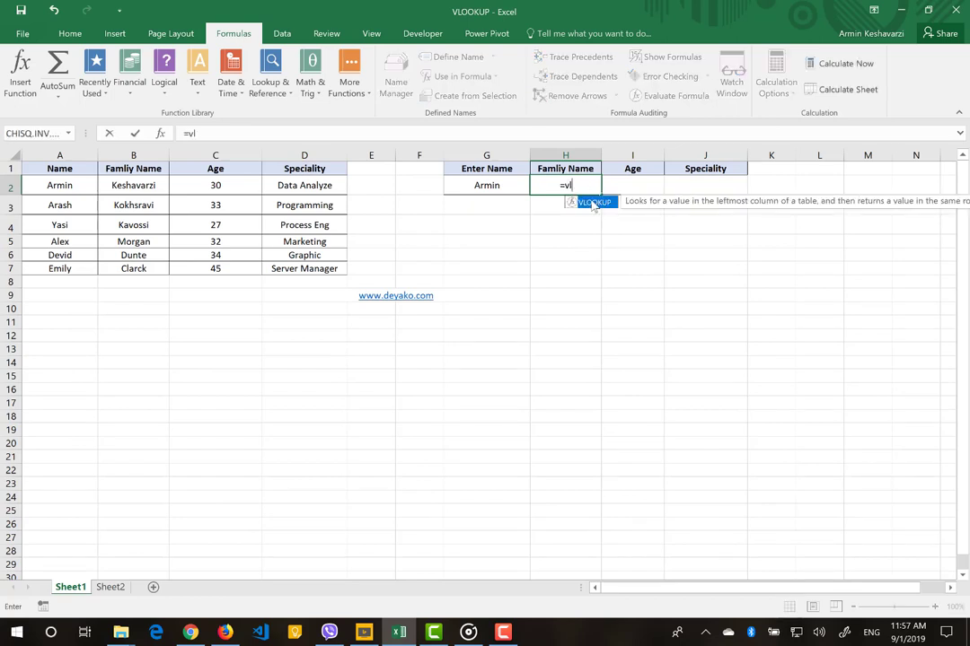
double_click(594, 202)
key("ctrl+a")
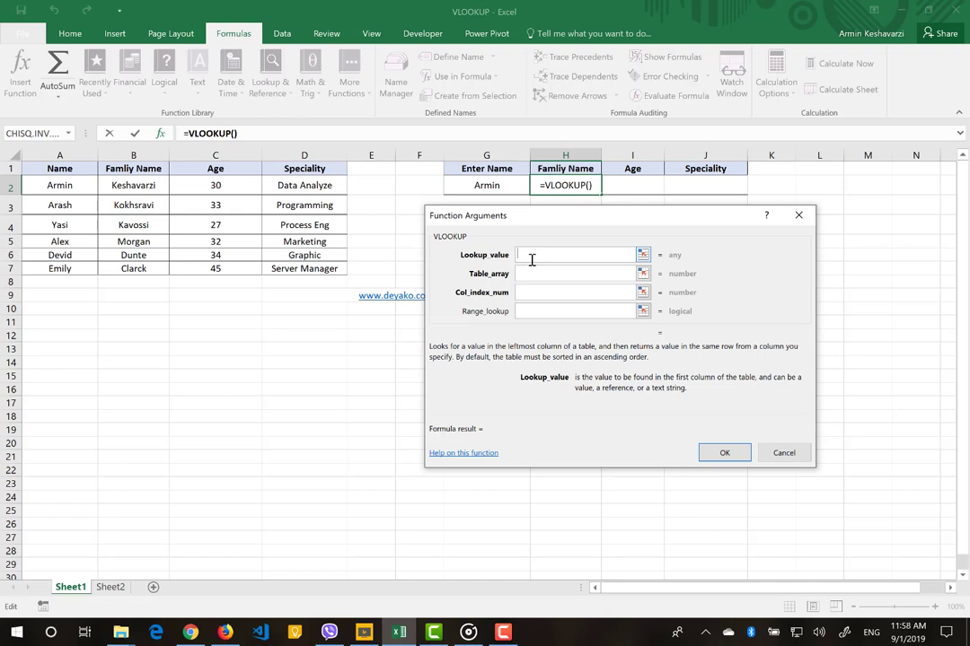
left_click(497, 185)
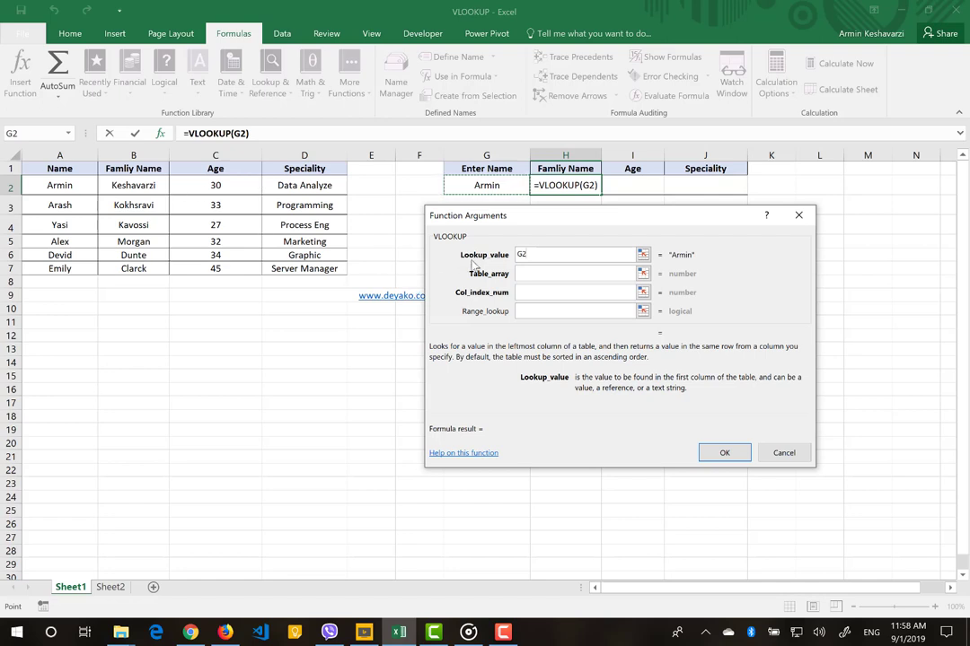
left_click(522, 254)
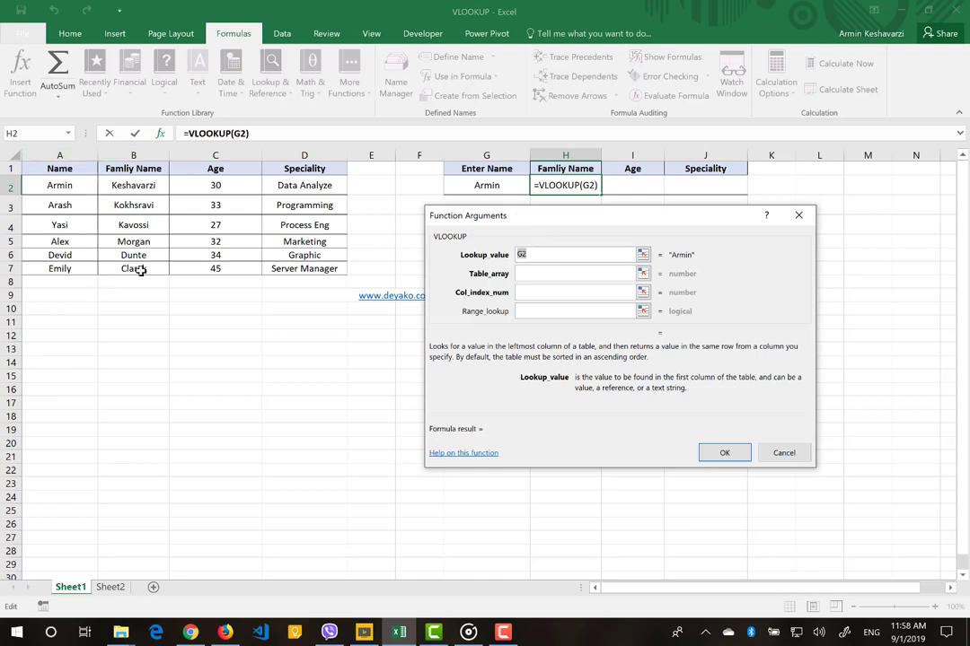
left_click(532, 282)
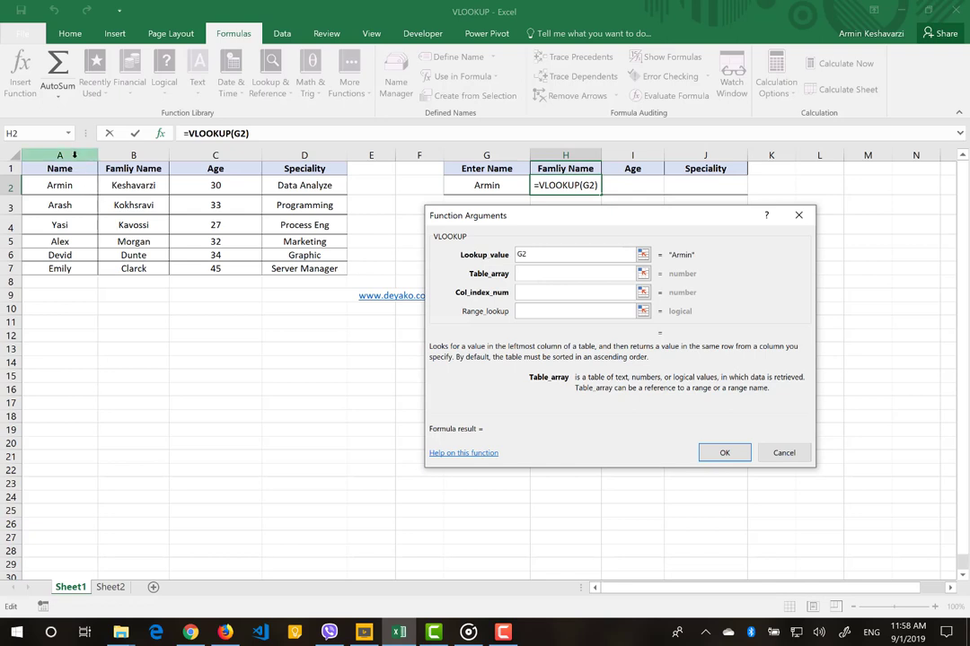
Step: Mark up a screenshot in Snip & Sketch, circling Lookup_value and Table_array, underlining the G2 entry and drawing an arrow down the Name column
key("super+w")
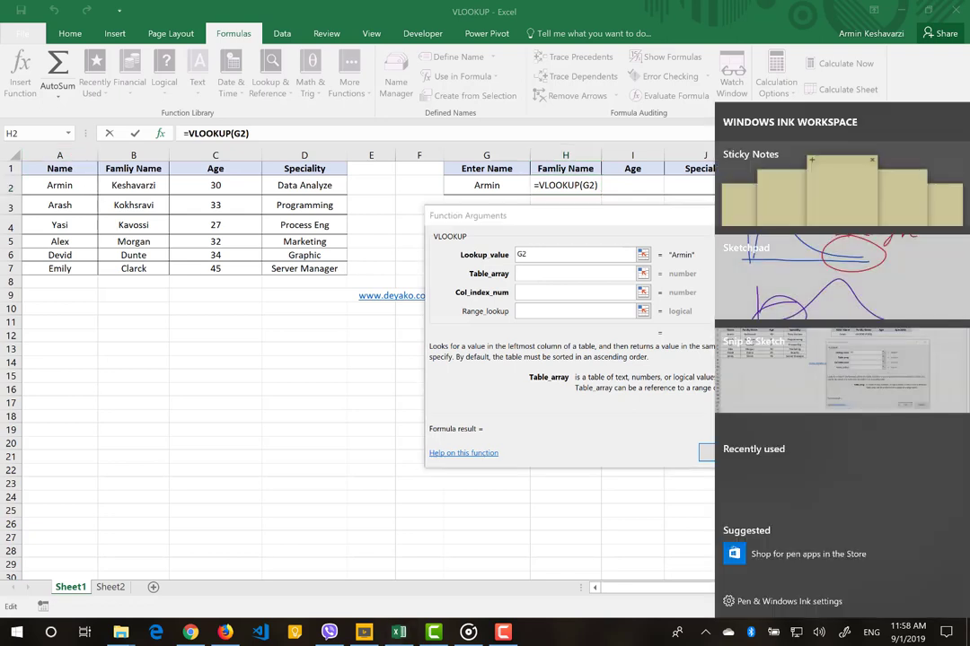
left_click(842, 368)
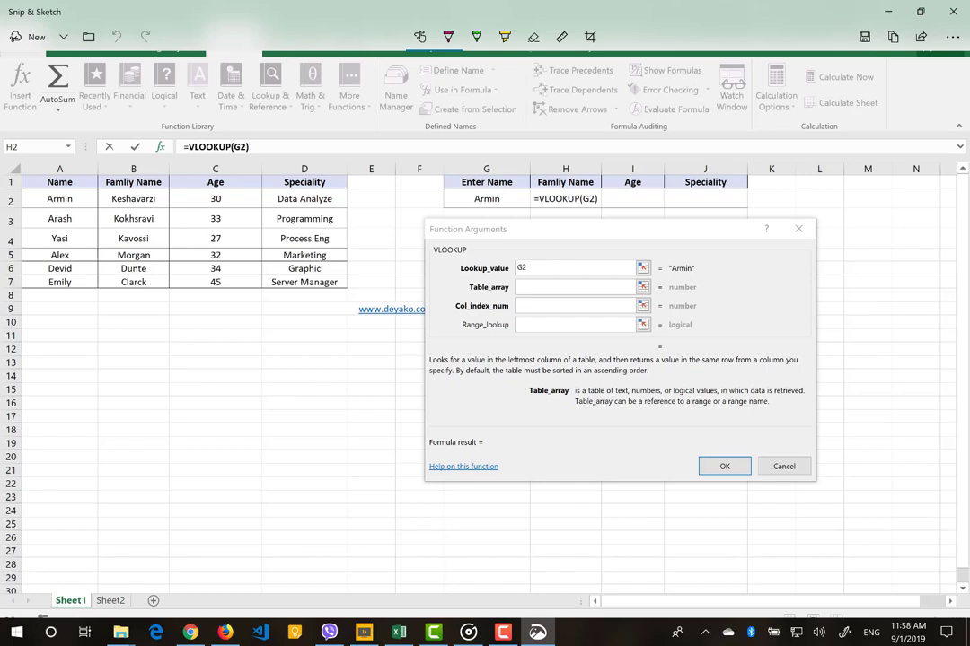
mouse_move(508, 300)
left_mouse_down()
mouse_move(562, 288)
mouse_move(489, 280)
mouse_move(460, 292)
mouse_move(489, 299)
left_mouse_up()
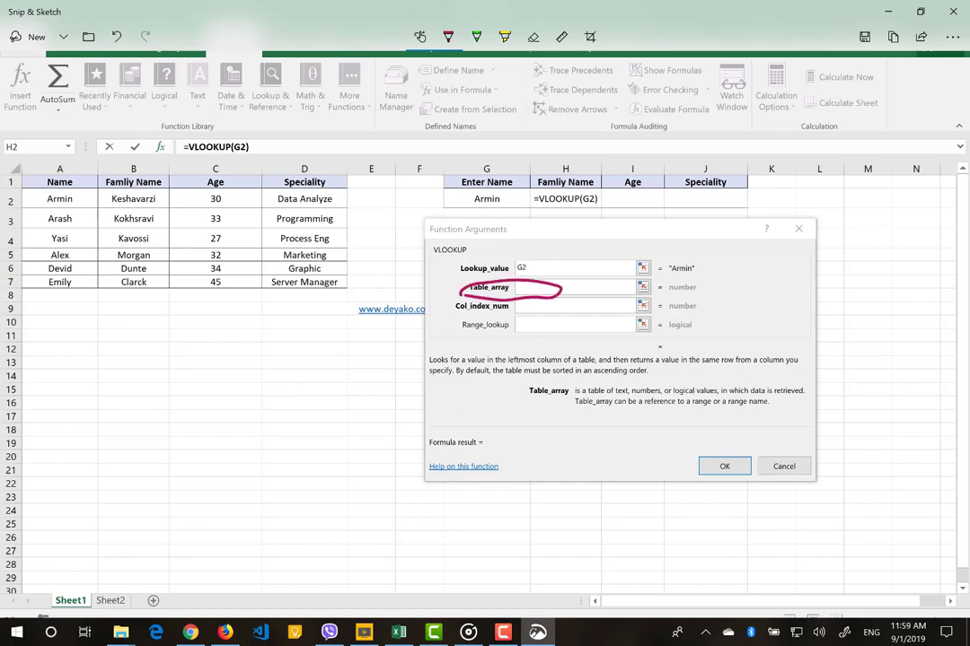
mouse_move(552, 267)
left_mouse_down()
mouse_move(503, 252)
mouse_move(447, 269)
mouse_move(544, 279)
left_mouse_up()
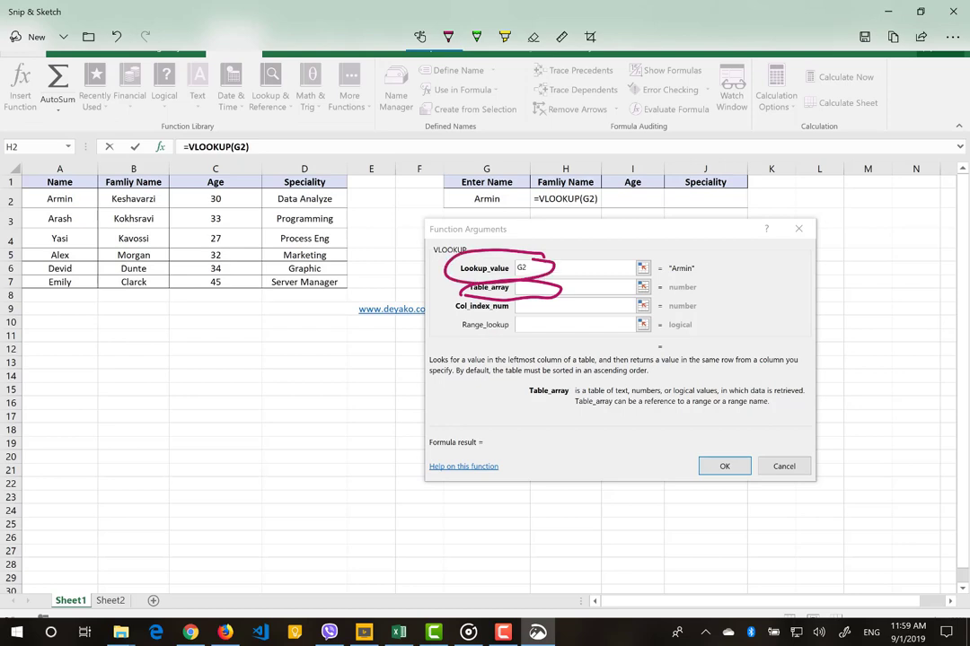
left_click_drag(463, 205, 512, 210)
mouse_move(60, 155)
left_mouse_down()
mouse_move(56, 344)
mouse_move(63, 318)
left_mouse_up()
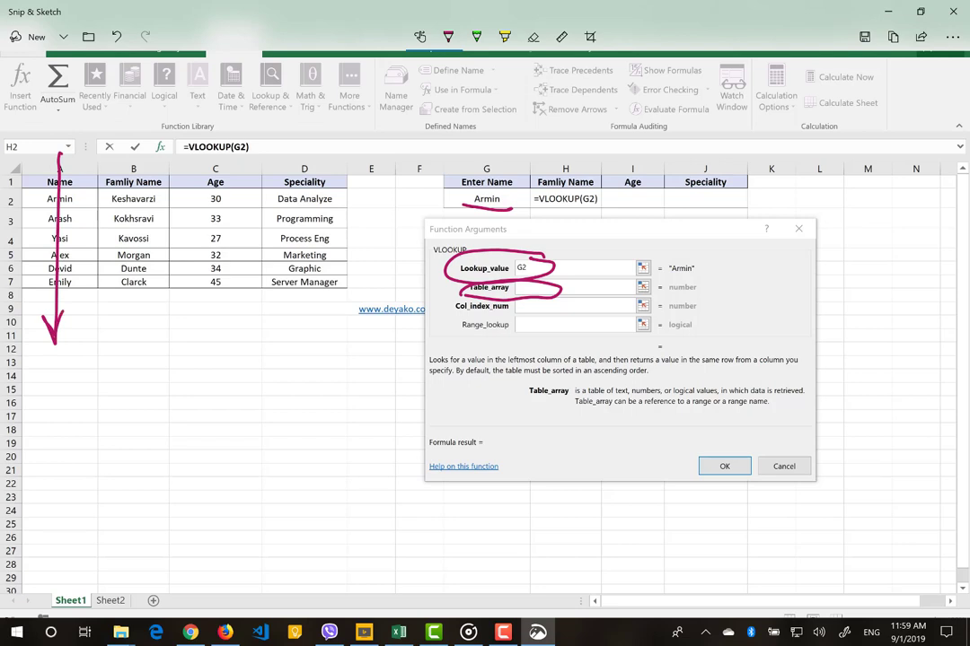
mouse_move(125, 305)
left_mouse_down()
mouse_move(132, 290)
mouse_move(139, 300)
left_mouse_up()
left_click_drag(70, 154, 56, 269)
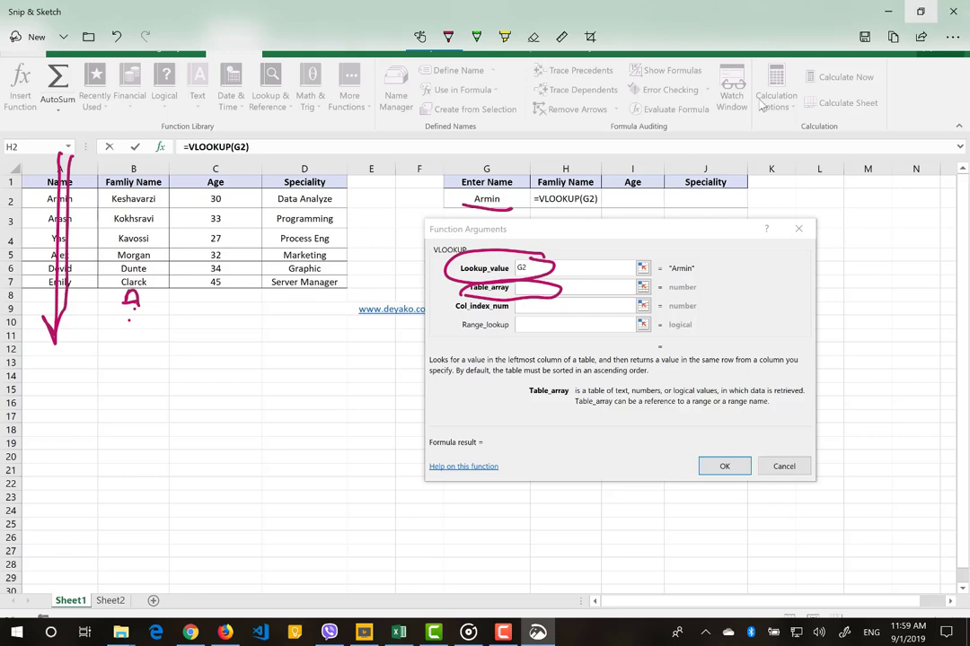
left_click(952, 11)
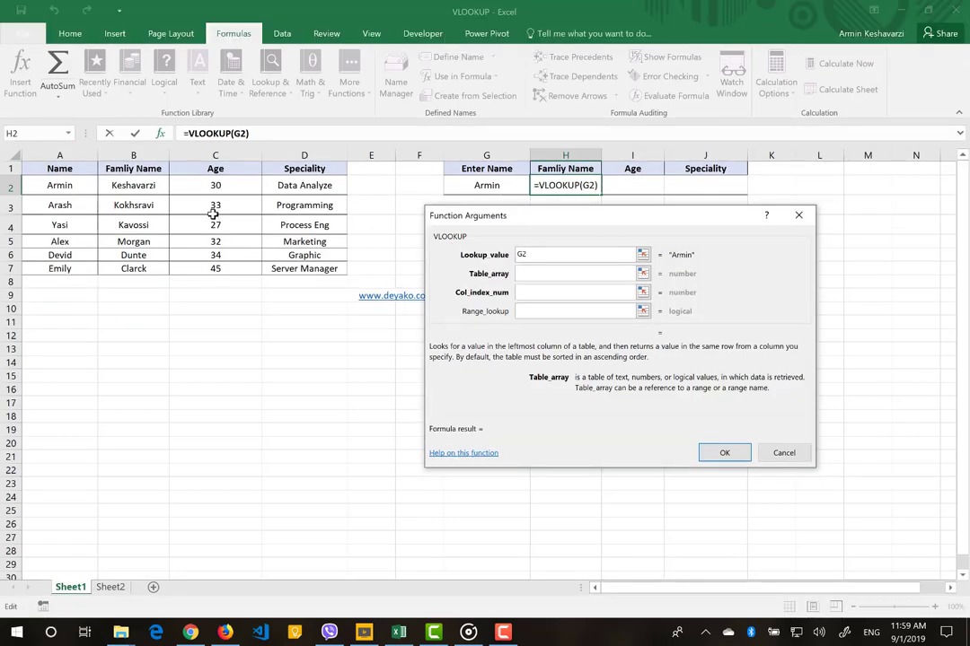
Step: Set the VLOOKUP table array to A1:D7 and the column index number to 2
left_click_drag(75, 167, 316, 274)
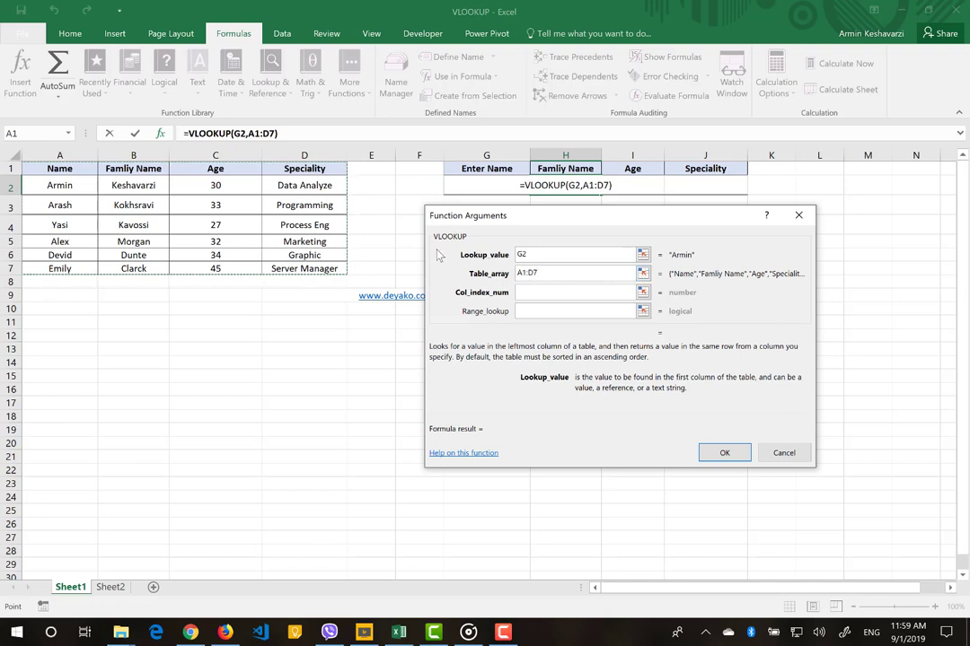
left_click(542, 254)
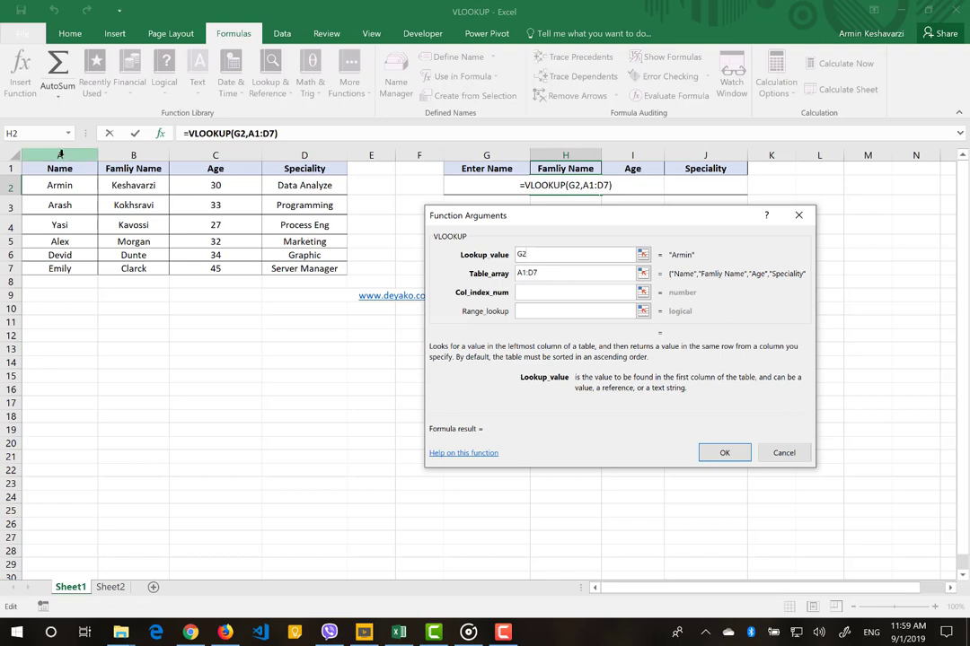
double_click(536, 274)
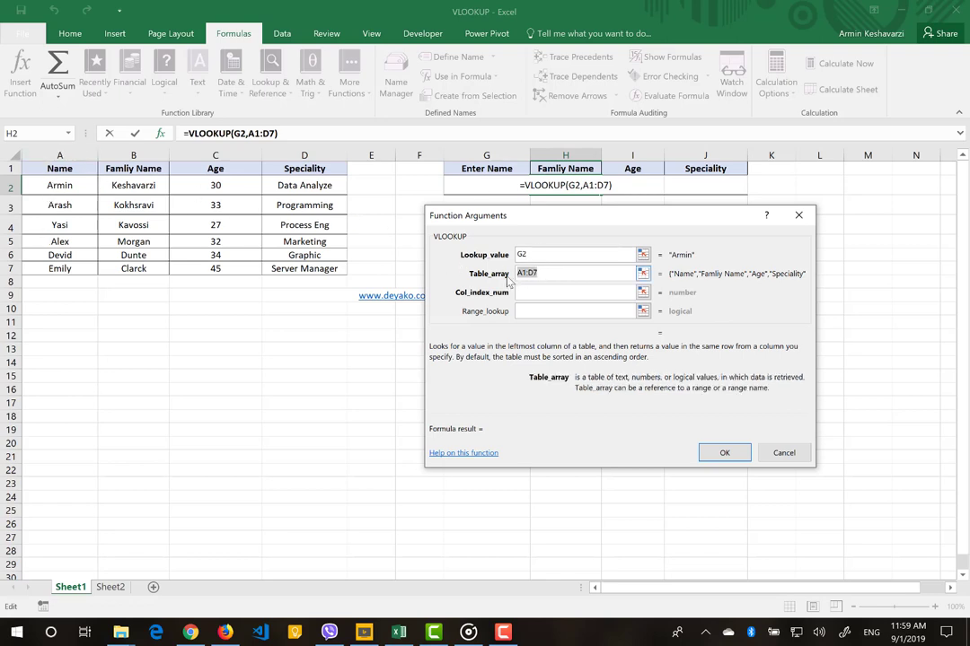
left_click(528, 297)
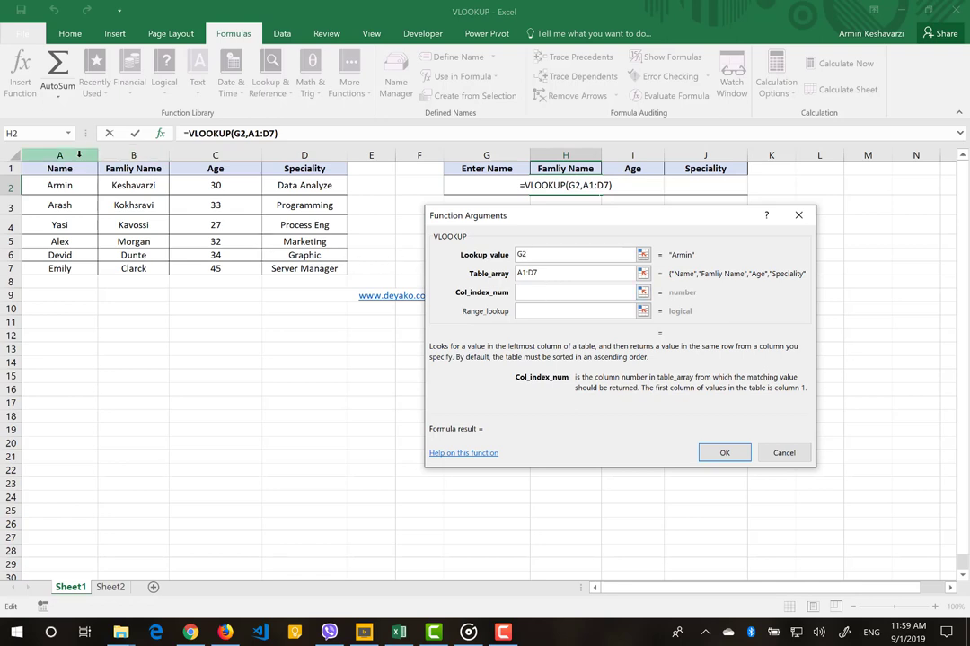
type("2")
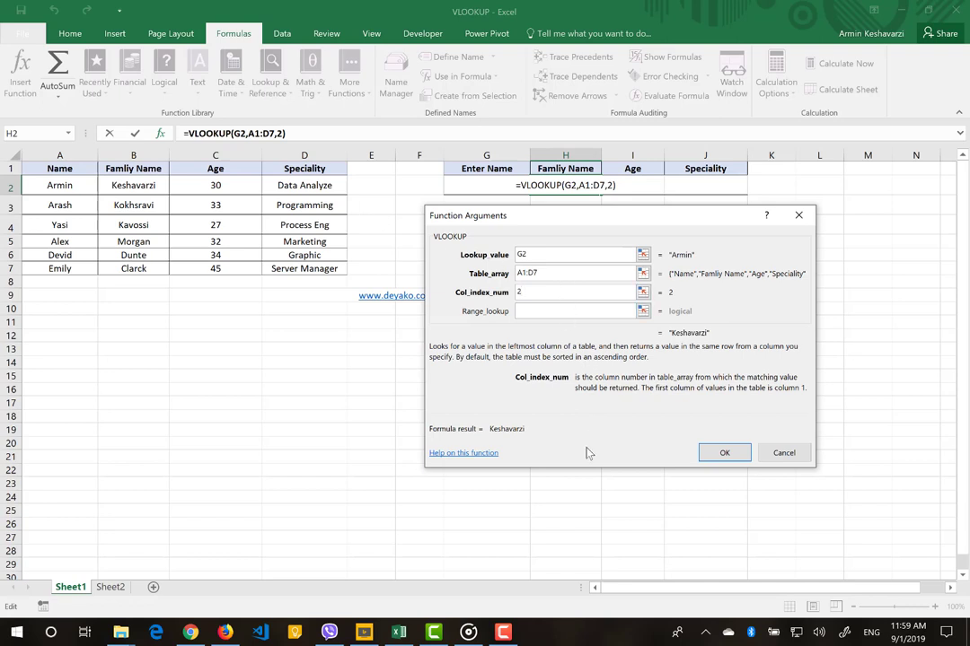
Step: Open a new screenshot in Snip & Sketch, mark cell G2, circle the G2 and A1:D7 arguments, and draw arrows to cell G2 and the Name column
left_click(844, 633)
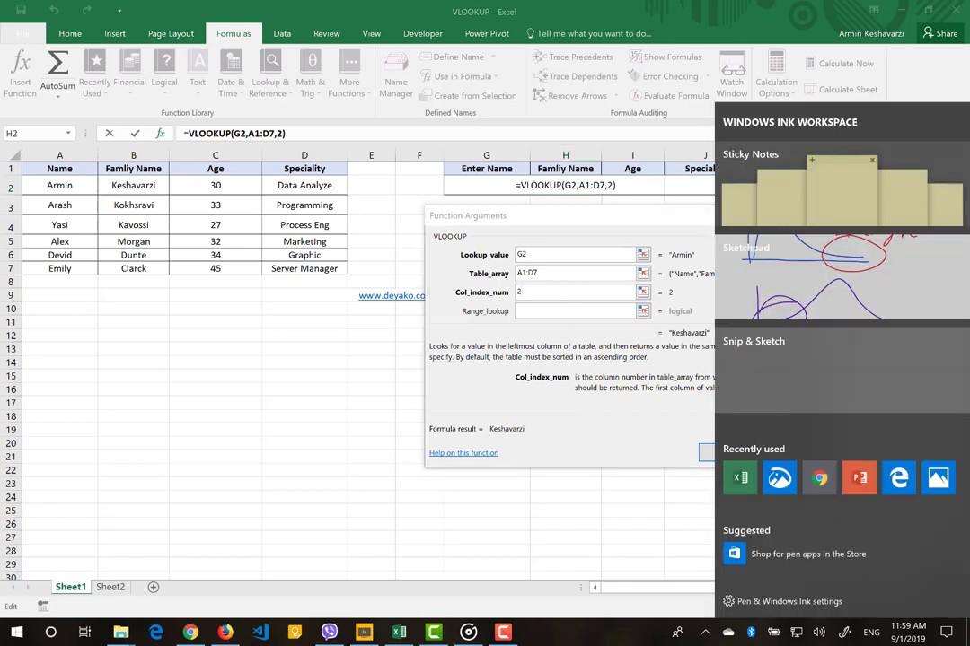
left_click(842, 370)
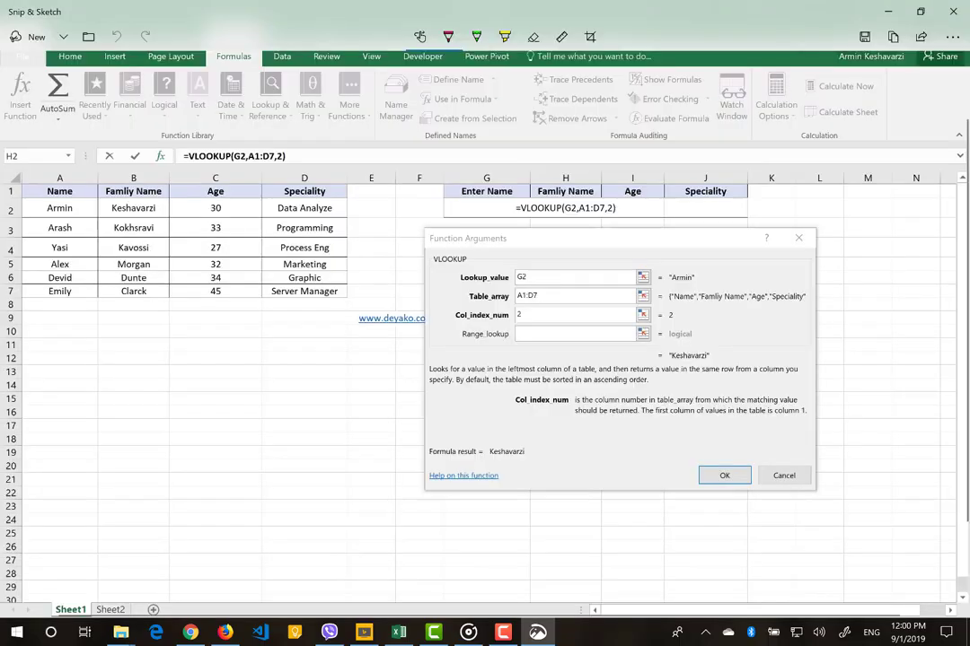
mouse_move(459, 217)
left_mouse_down()
mouse_move(474, 196)
mouse_move(490, 217)
left_mouse_up()
left_click_drag(458, 212, 493, 203)
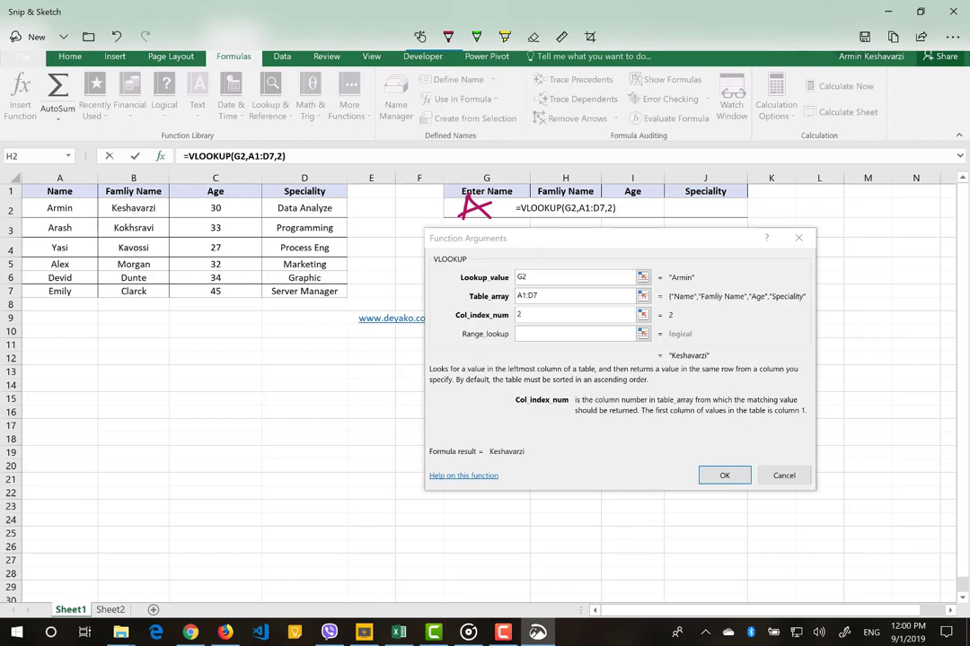
mouse_move(542, 267)
left_mouse_down()
mouse_move(515, 281)
mouse_move(546, 278)
left_mouse_up()
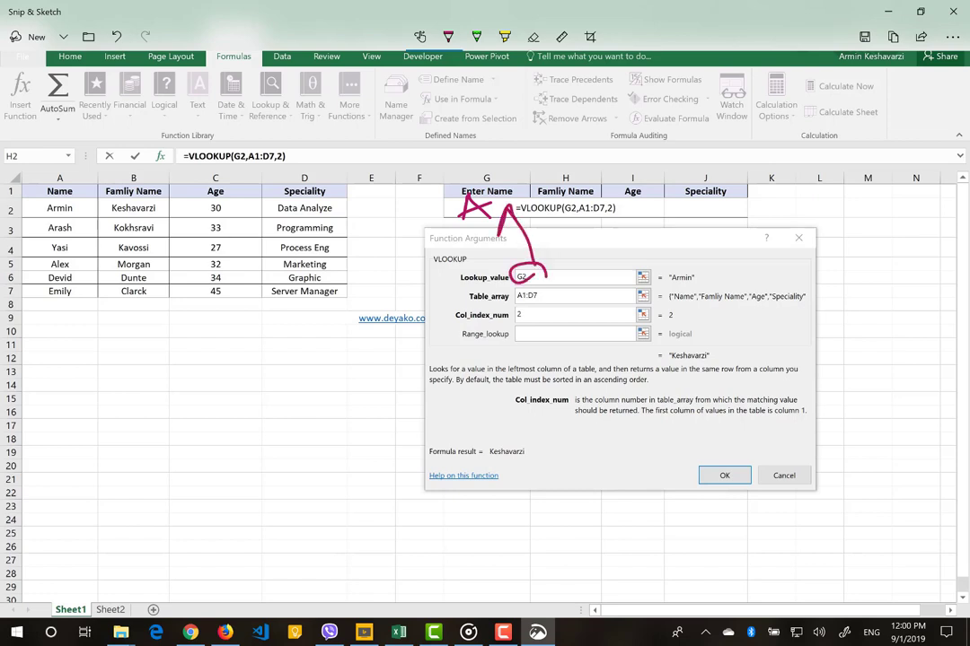
mouse_move(537, 286)
left_mouse_down()
mouse_move(571, 296)
mouse_move(513, 289)
left_mouse_up()
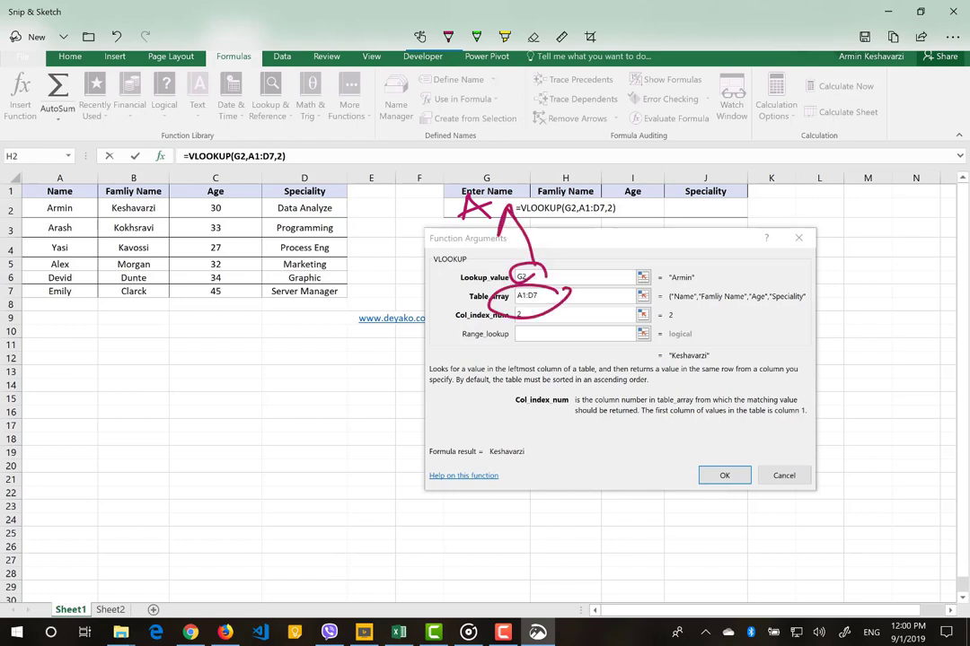
mouse_move(420, 242)
left_mouse_down()
mouse_move(175, 89)
mouse_move(52, 202)
mouse_move(54, 232)
mouse_move(81, 184)
mouse_move(23, 216)
left_mouse_up()
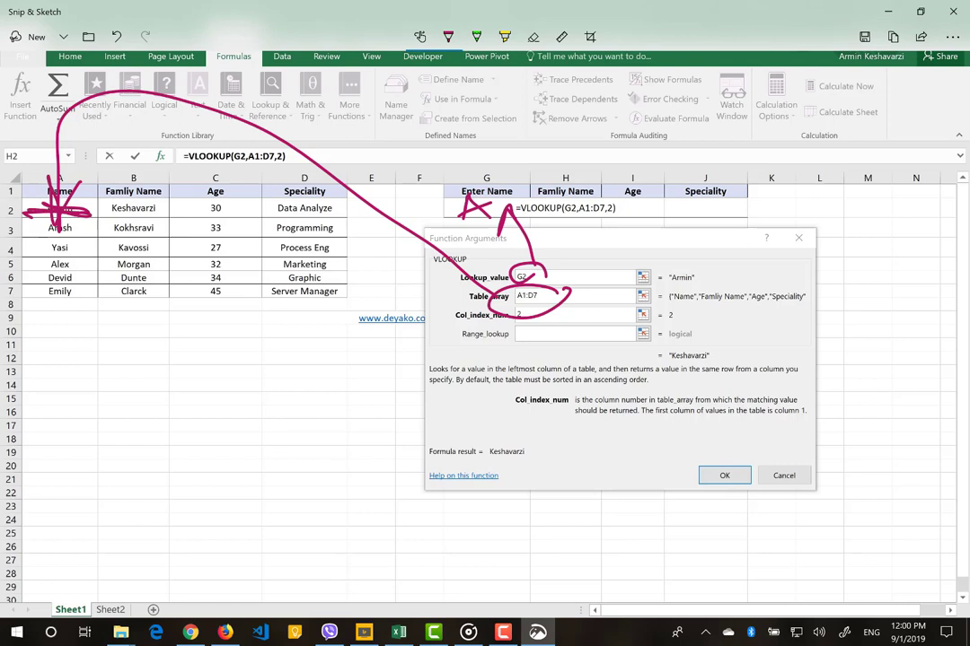
Step: Circle the family name in B2, number the table columns, draw an arrow to the function result, and close the sketch
left_click_drag(97, 201, 135, 197)
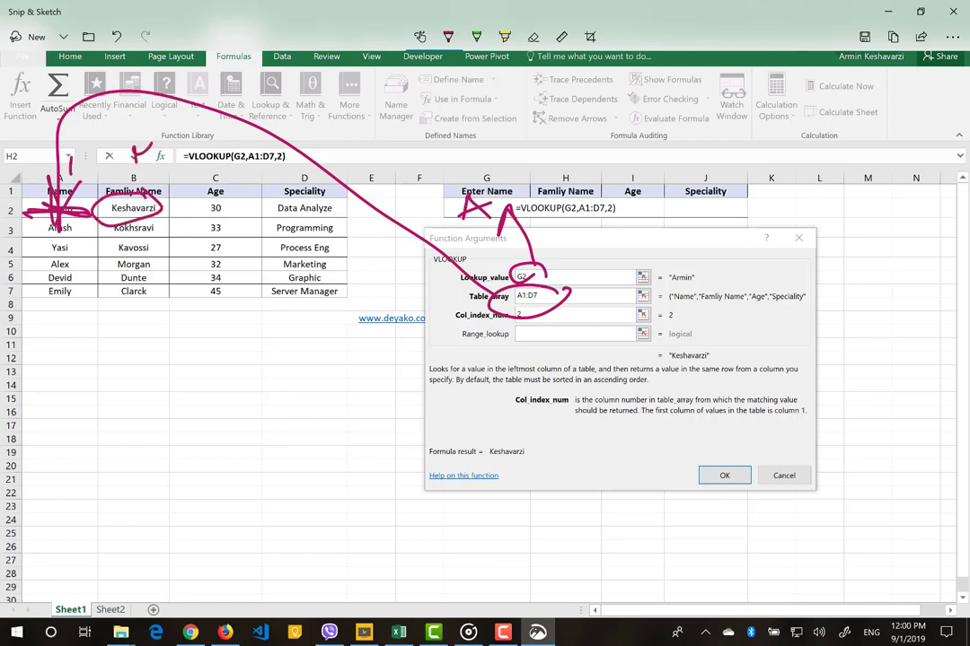
left_click_drag(200, 142, 232, 134)
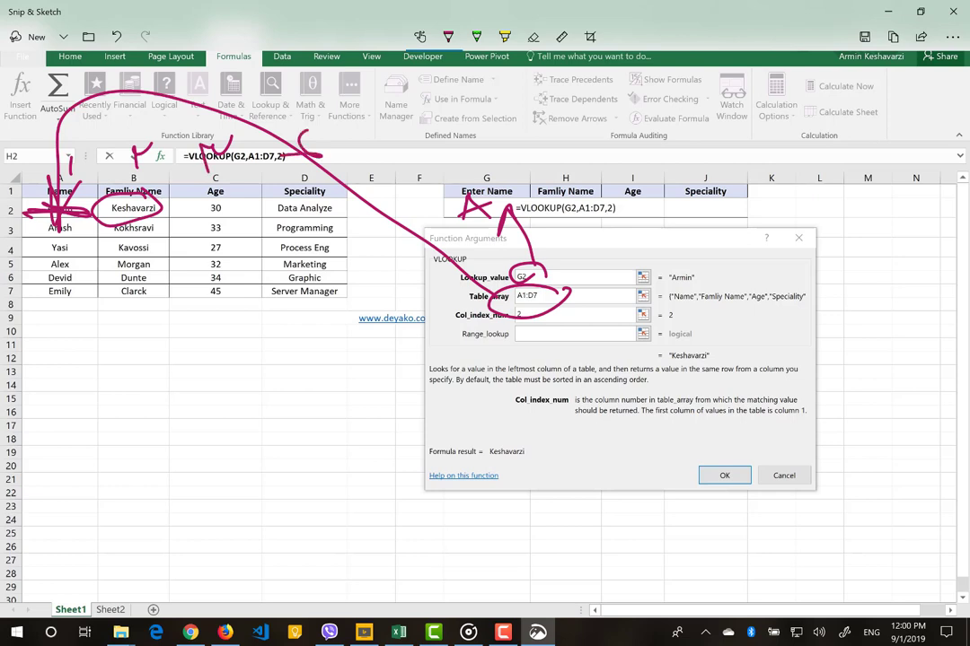
left_click_drag(307, 132, 323, 155)
mouse_move(127, 167)
left_mouse_down()
mouse_move(229, 363)
mouse_move(660, 391)
mouse_move(639, 384)
left_mouse_up()
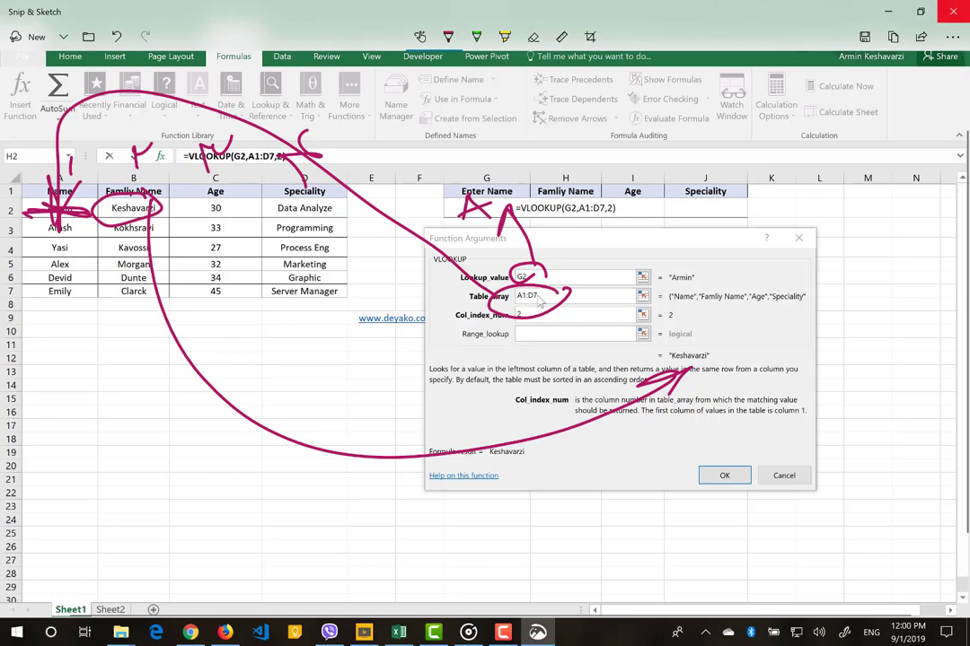
left_click(952, 11)
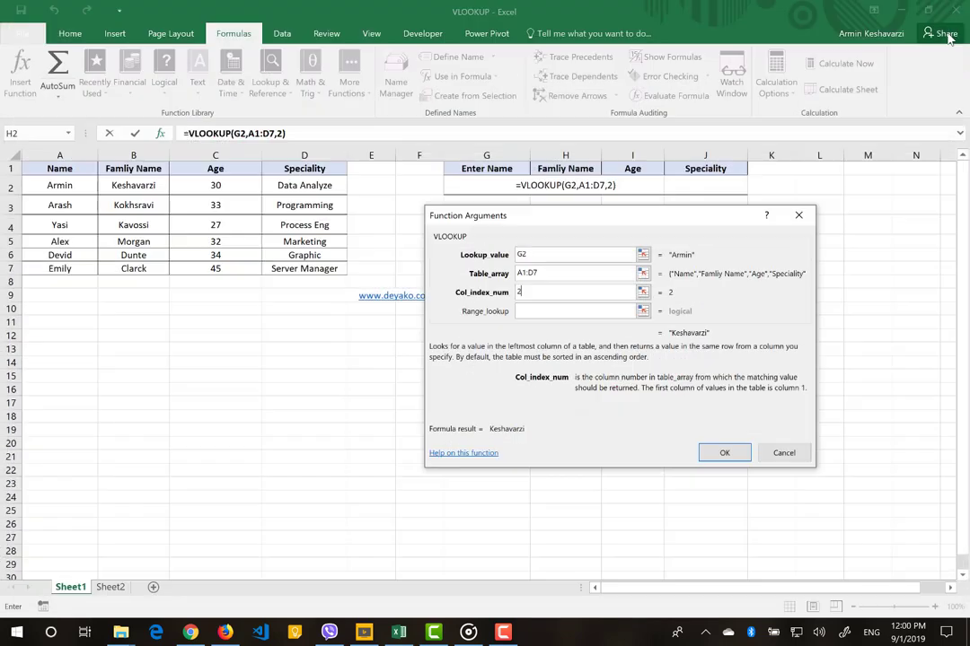
Step: Set the VLOOKUP range lookup to false and confirm the formula in H2
left_click(539, 314)
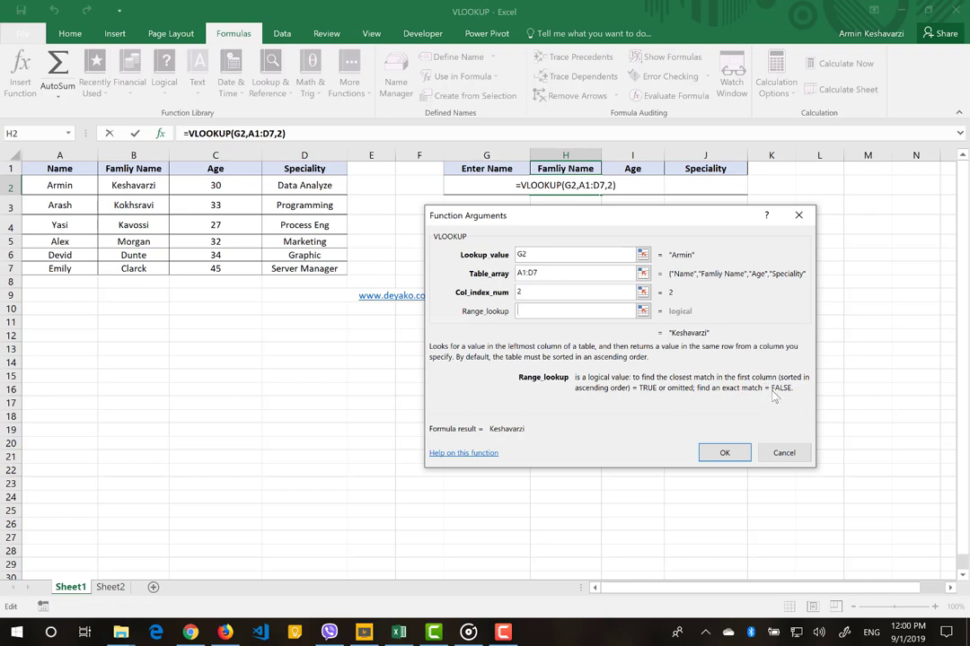
type("fal")
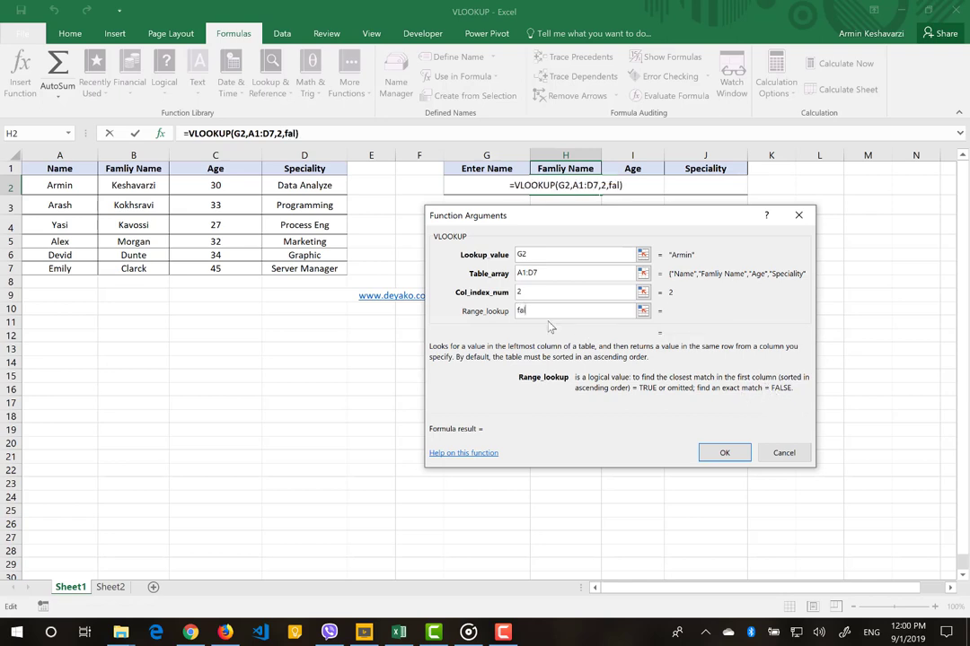
type("se")
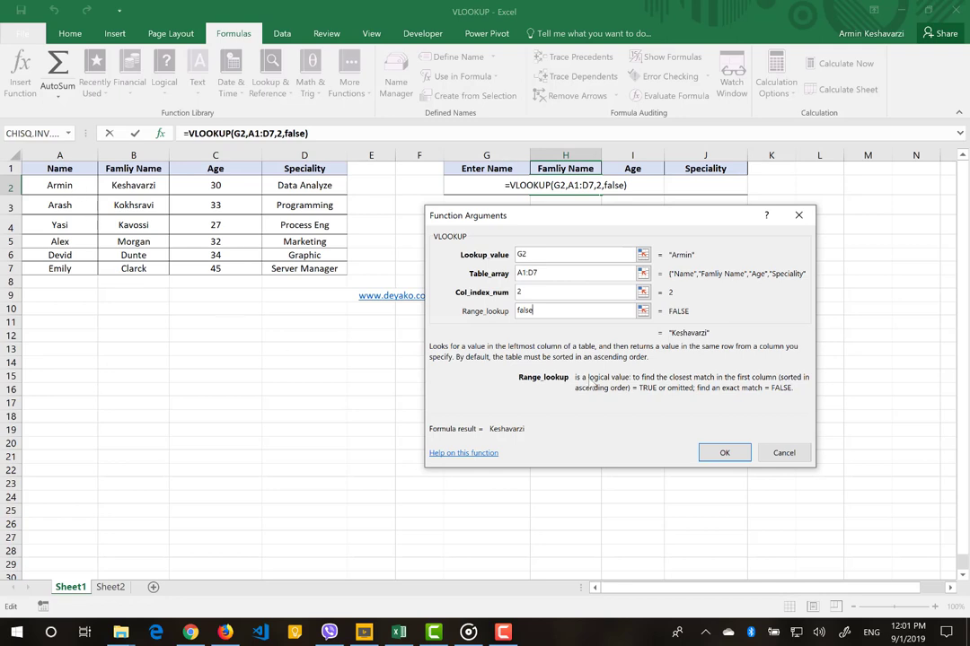
left_click(724, 454)
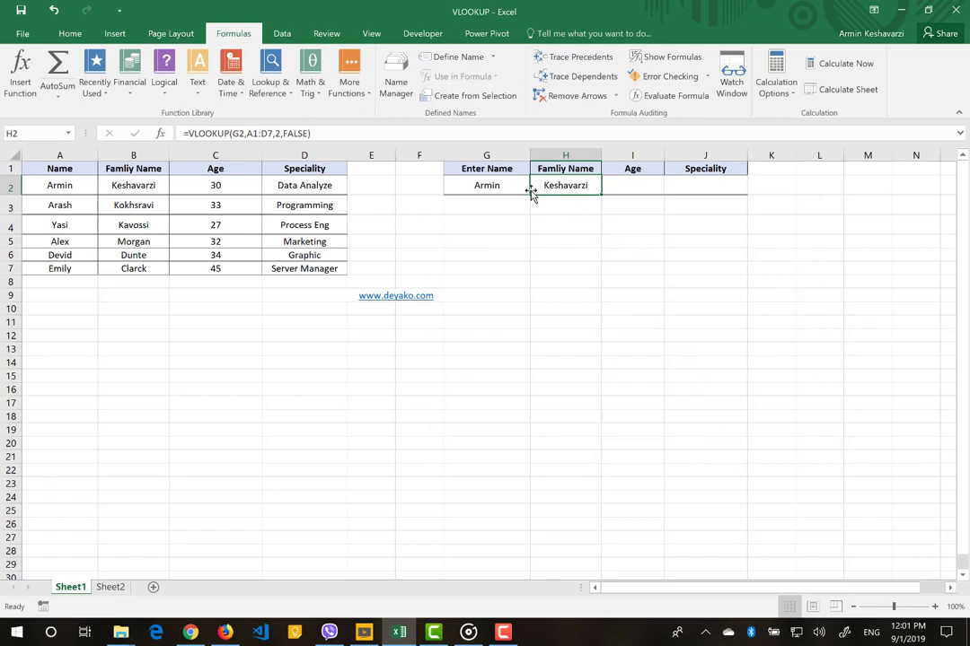
Step: Replace the first name in A3 with the same first name as in A2
left_click(76, 281)
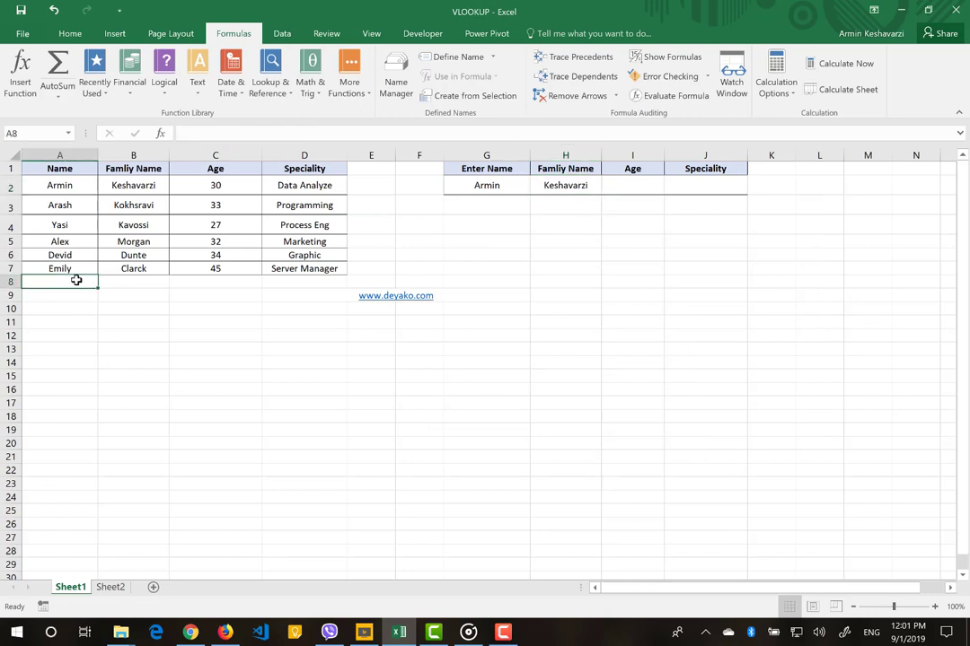
left_click(79, 206)
type("Armin")
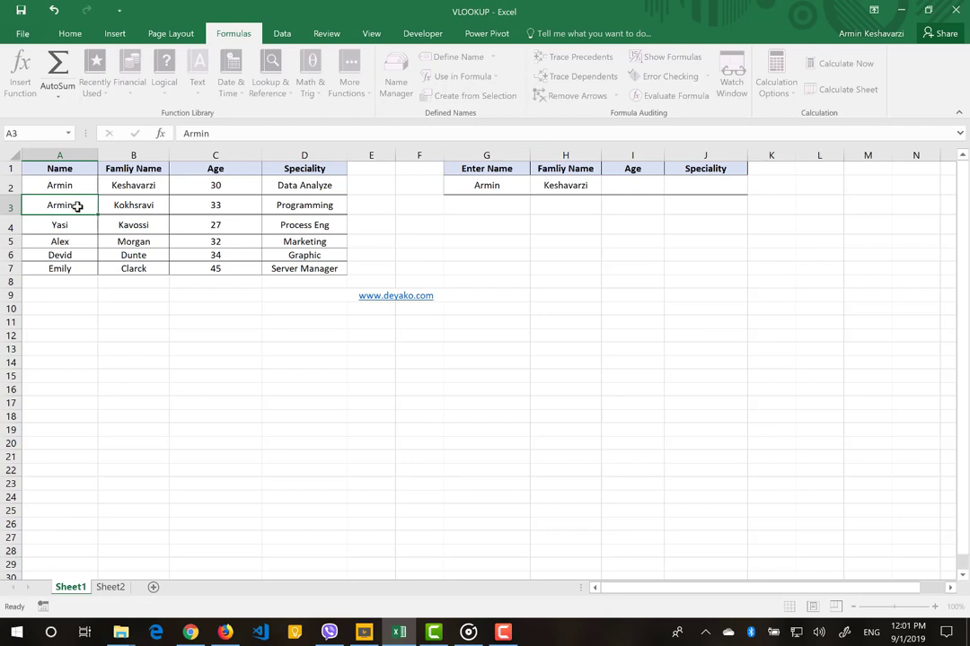
key("Return")
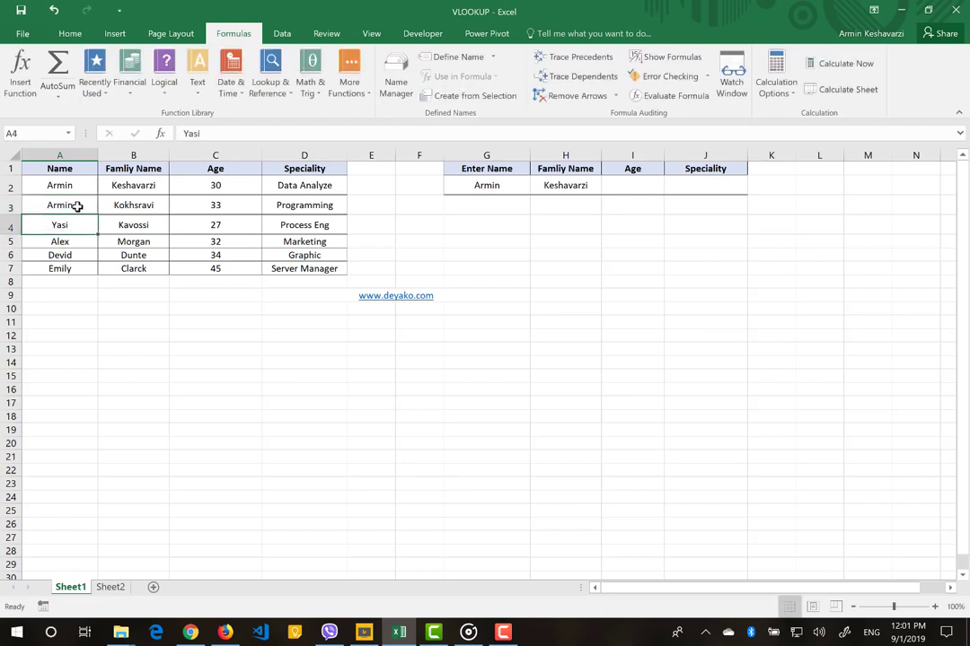
Step: Compare the duplicate names and their family names in rows 2 and 3 with the lookup entry in G2
left_click(123, 203)
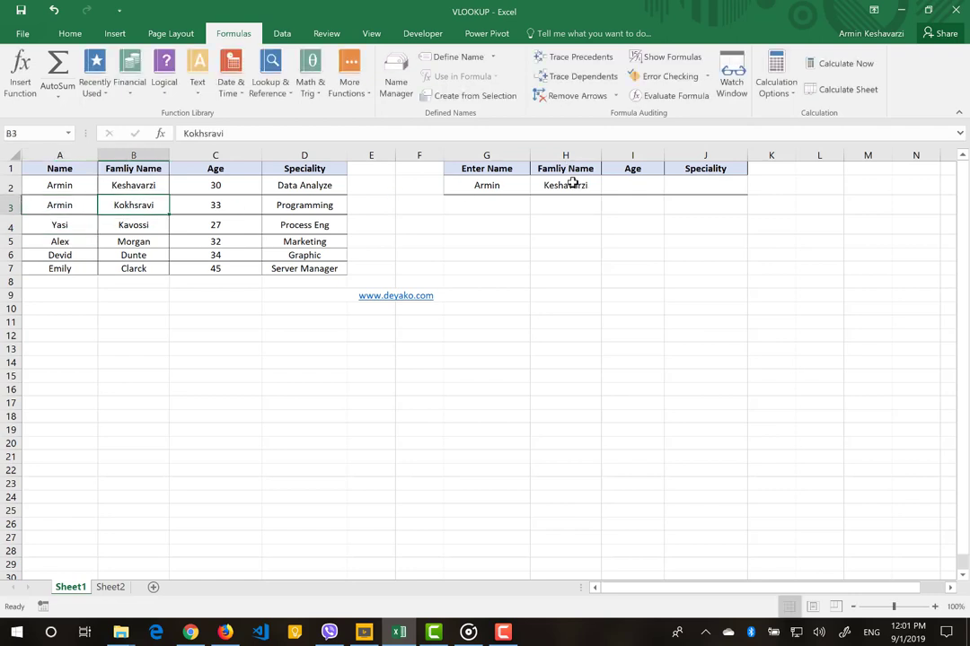
left_click(49, 183)
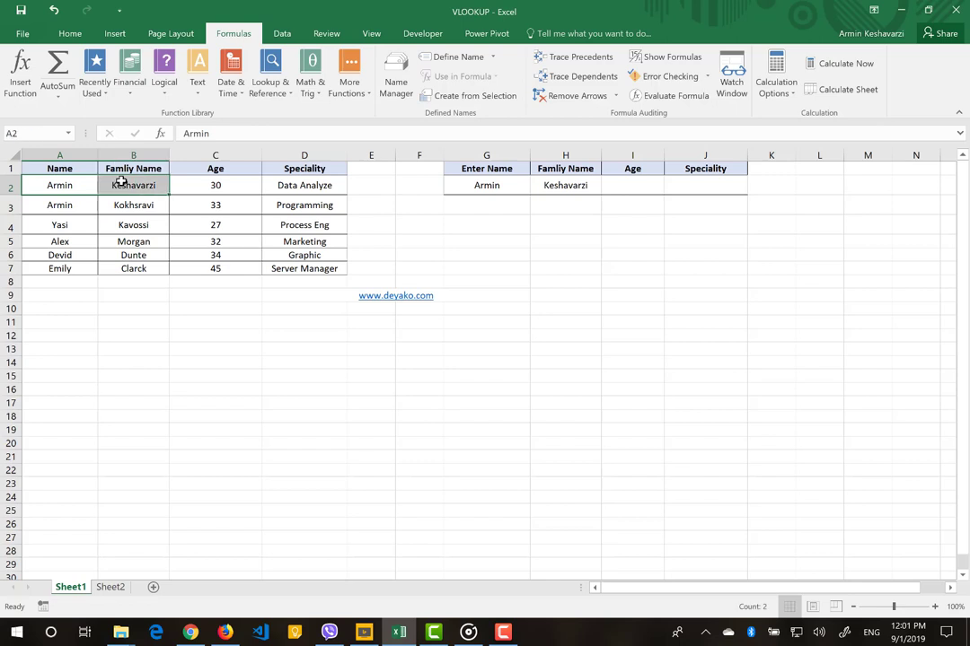
left_click(125, 184)
left_click(489, 187)
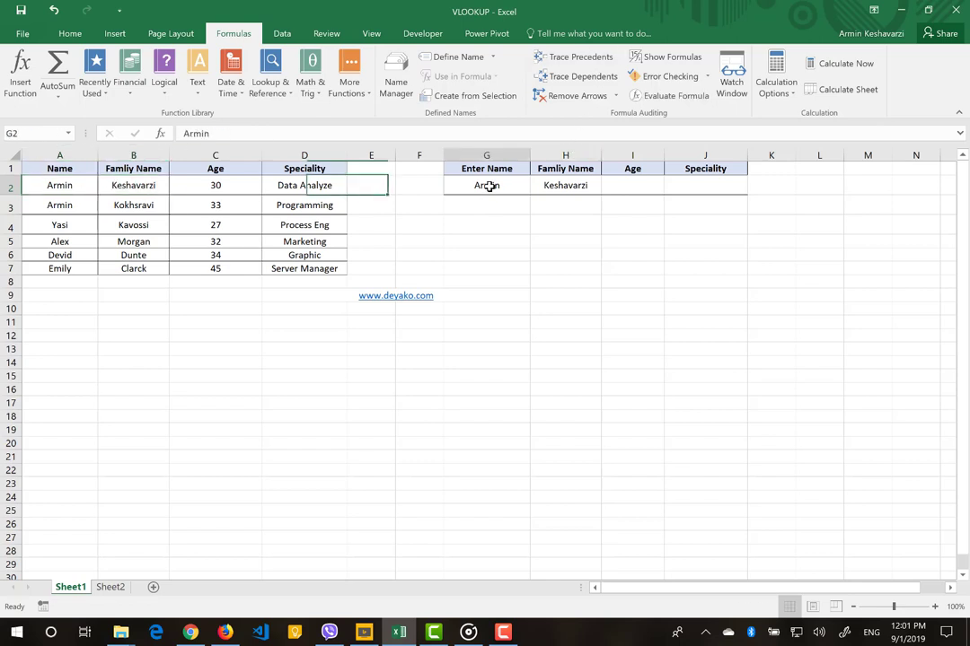
left_click(40, 153)
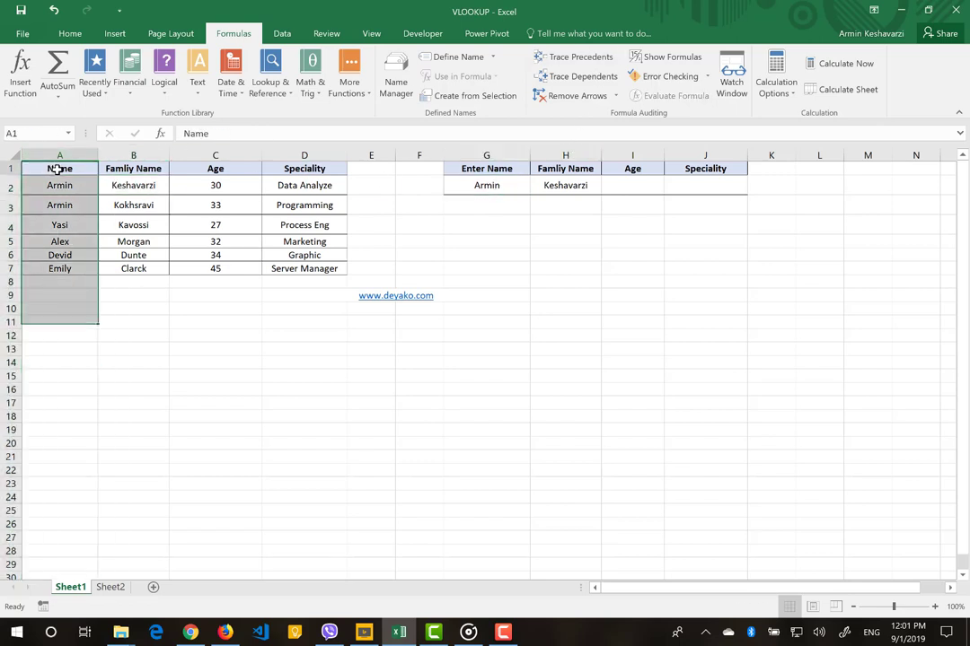
left_click_drag(59, 167, 149, 184)
left_click(149, 184)
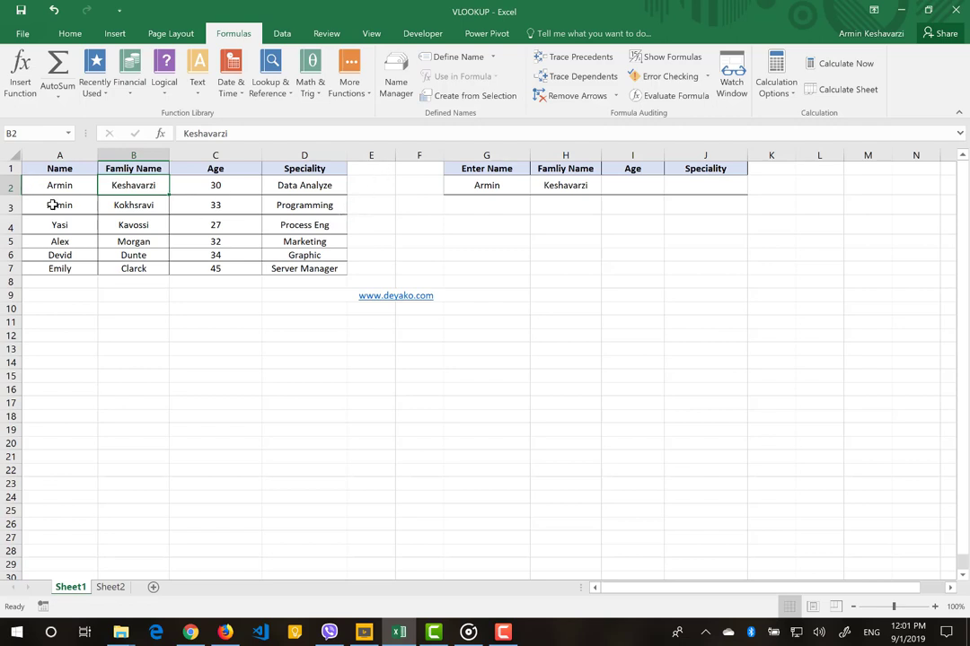
Step: Restore the original first name in A3
left_click(52, 204)
type("Arash")
key("Return")
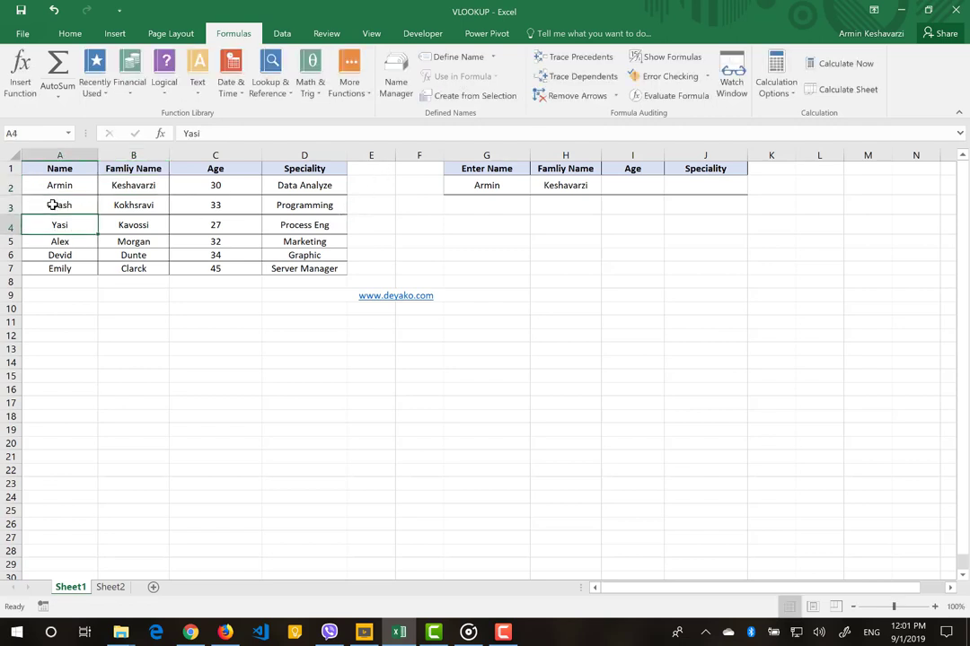
Step: Enter the first name from A4 as the lookup name in G2 and check the family name in H2 against B4
left_click(493, 189)
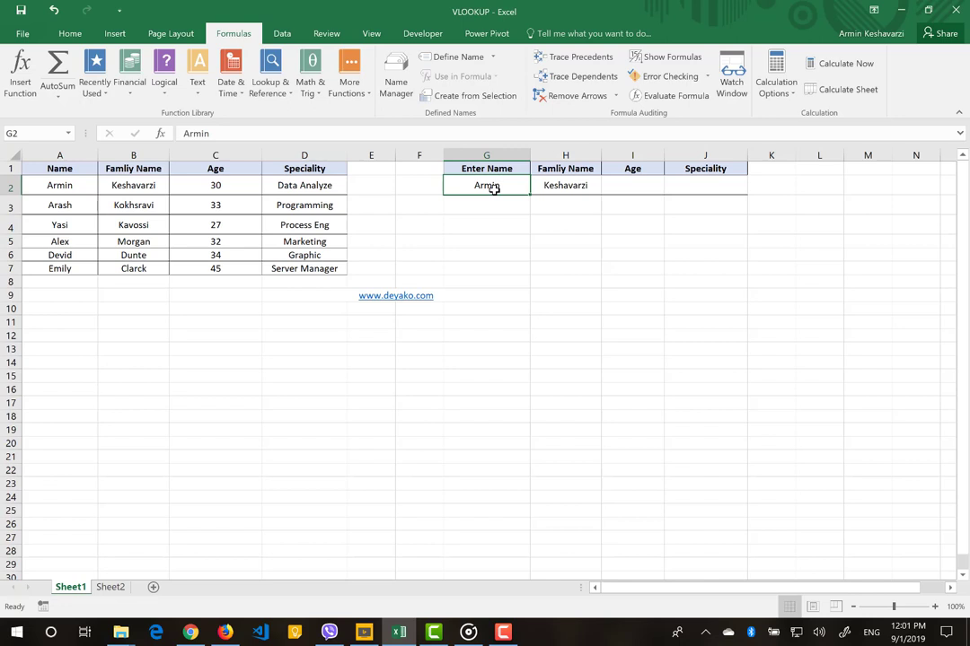
type("Yasi")
key("Return")
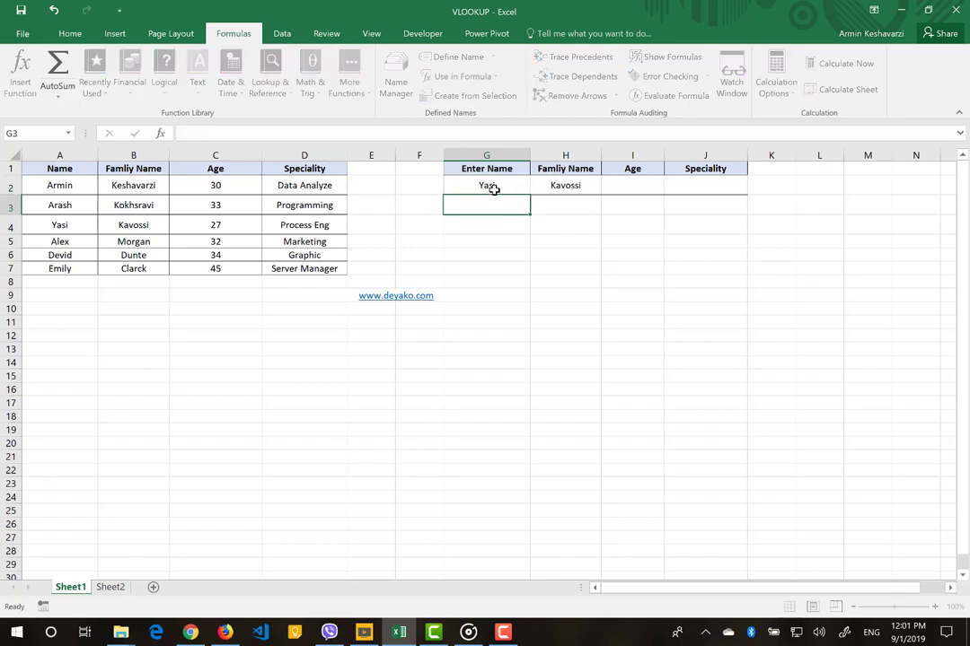
left_click(567, 186)
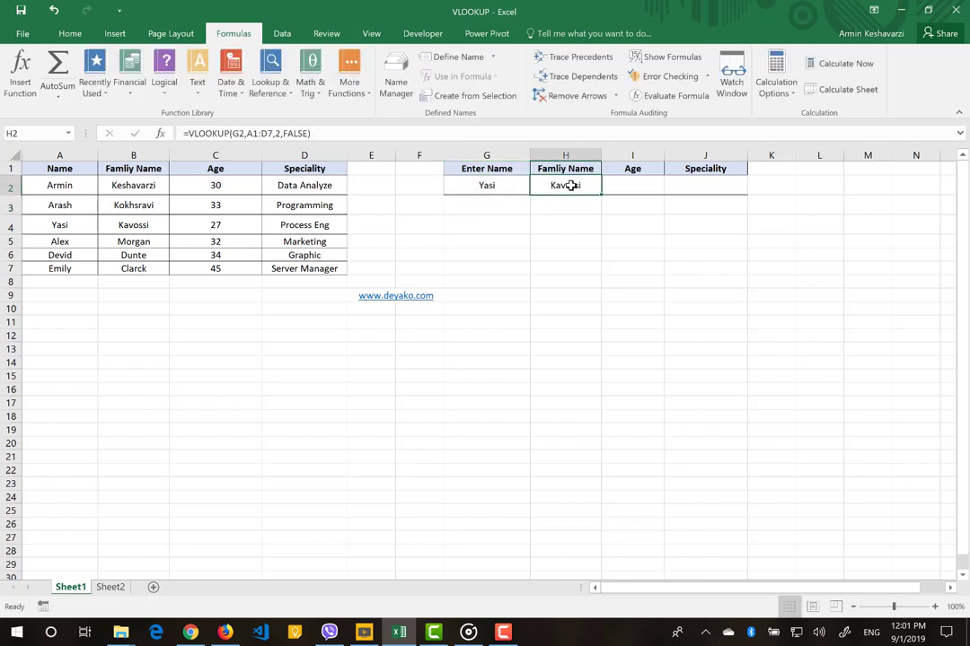
left_click(122, 225)
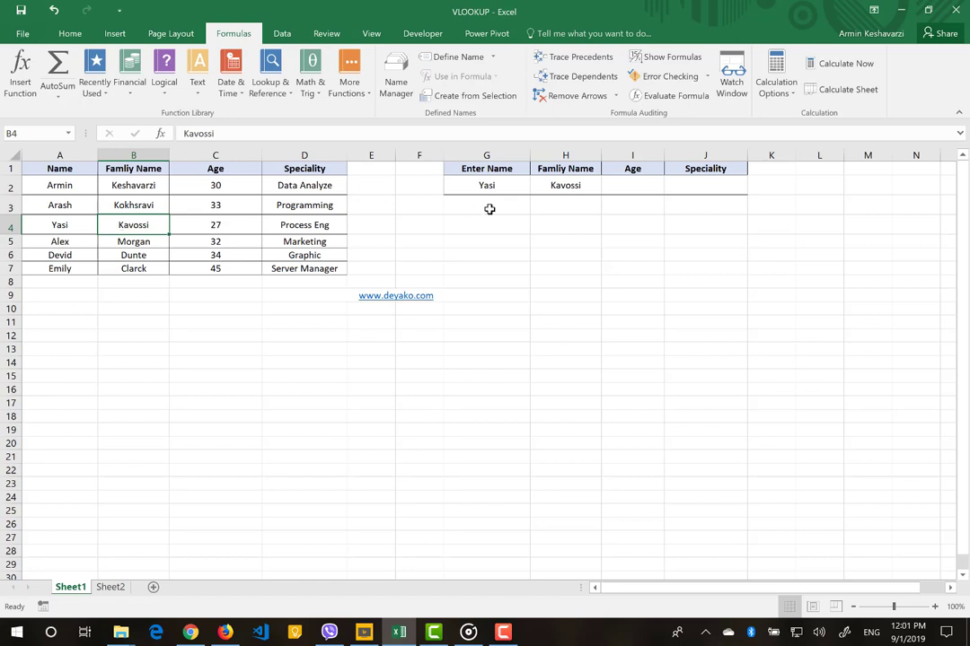
Step: Copy the VLOOKUP formula from H2 into the Age cell I2, changing the column index number to 3
left_click(630, 183)
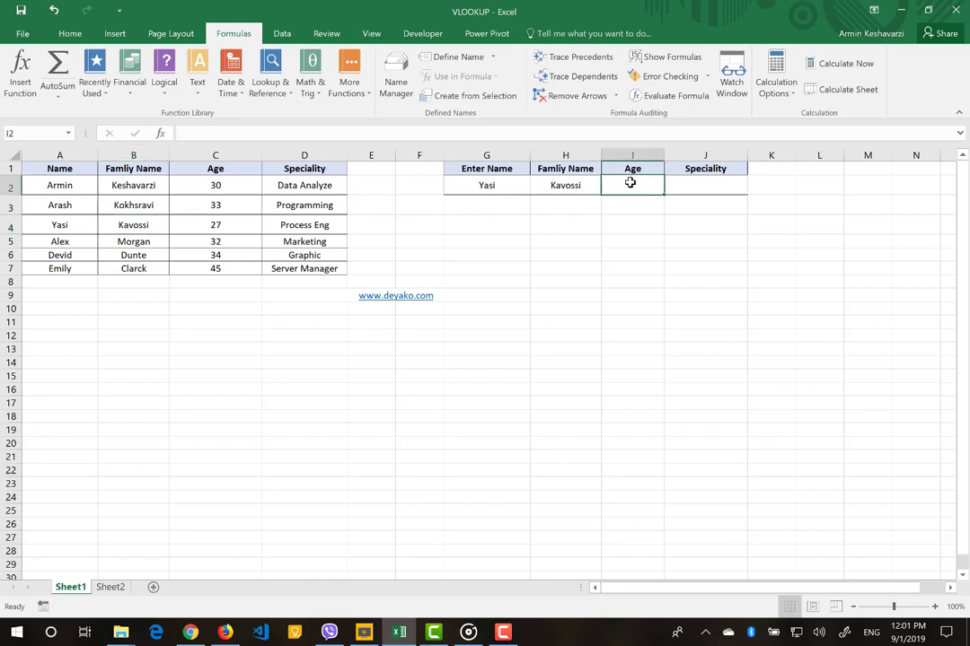
left_click(561, 185)
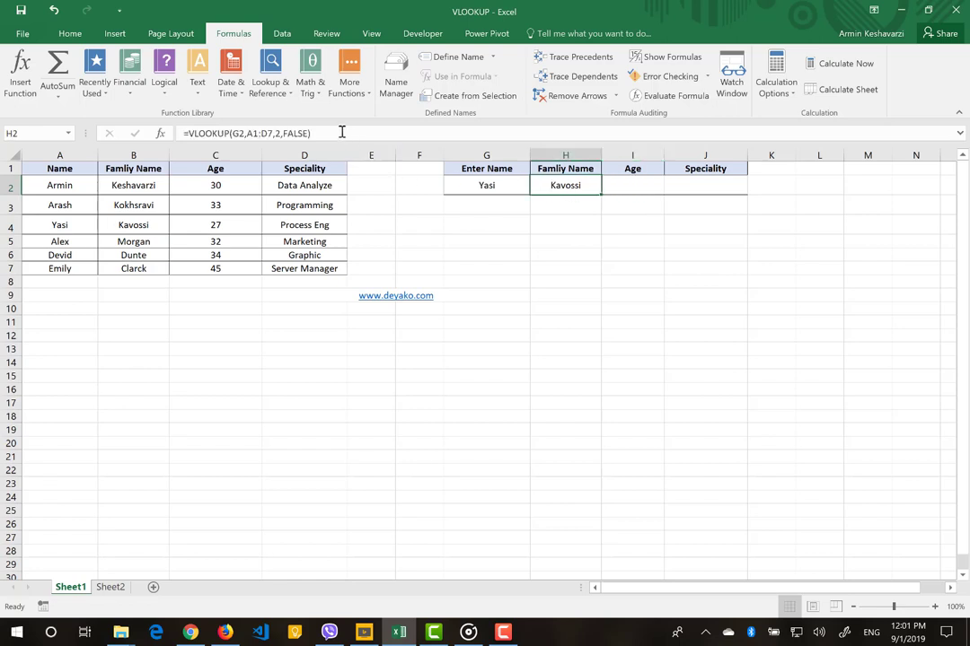
left_click_drag(341, 131, 189, 132)
key("ctrl+c")
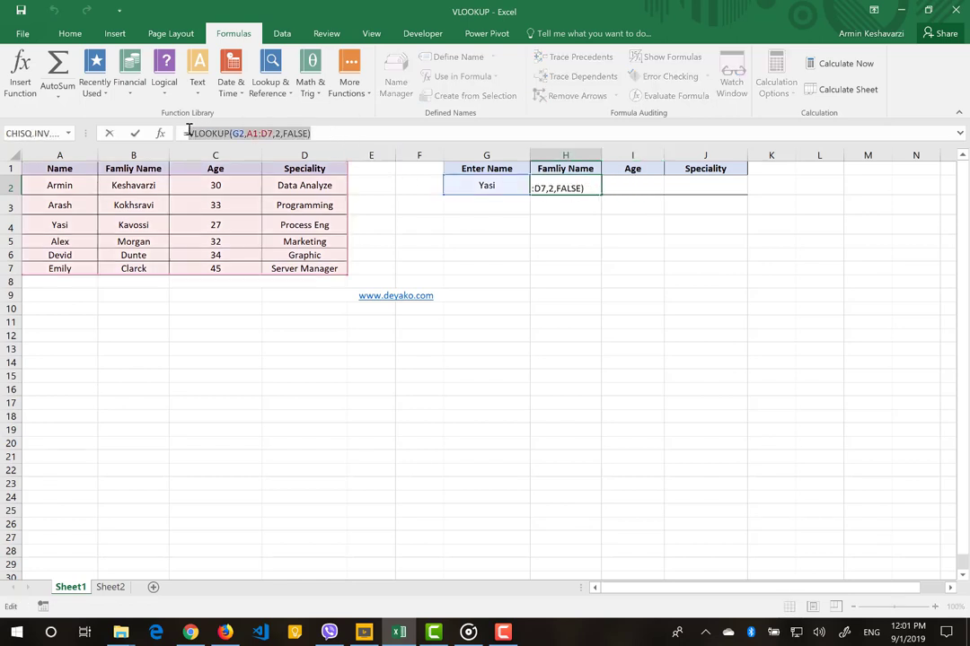
key("Escape")
left_click(628, 186)
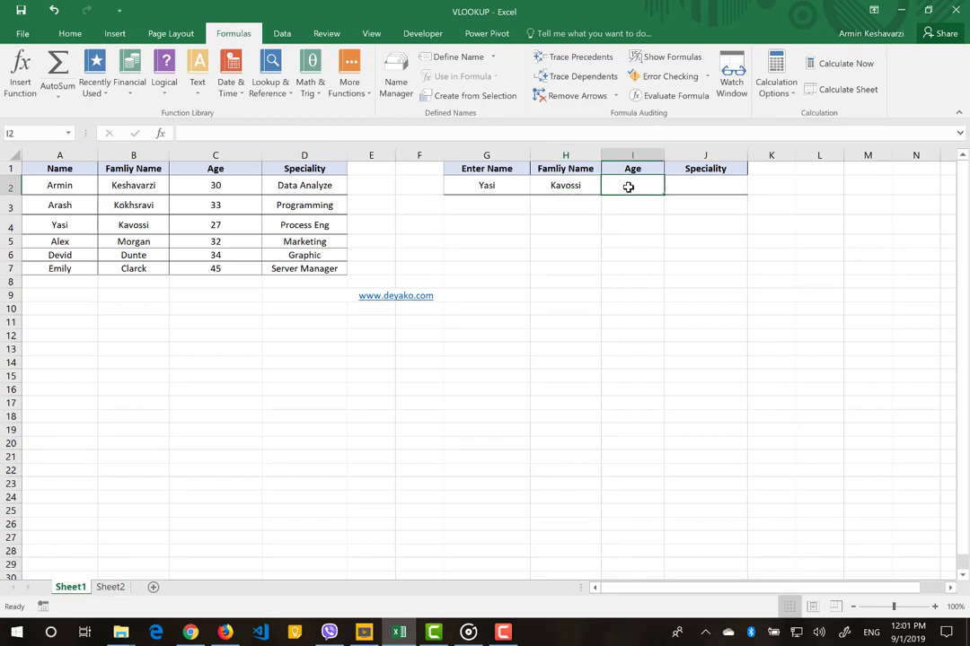
type("=")
key("ctrl+v")
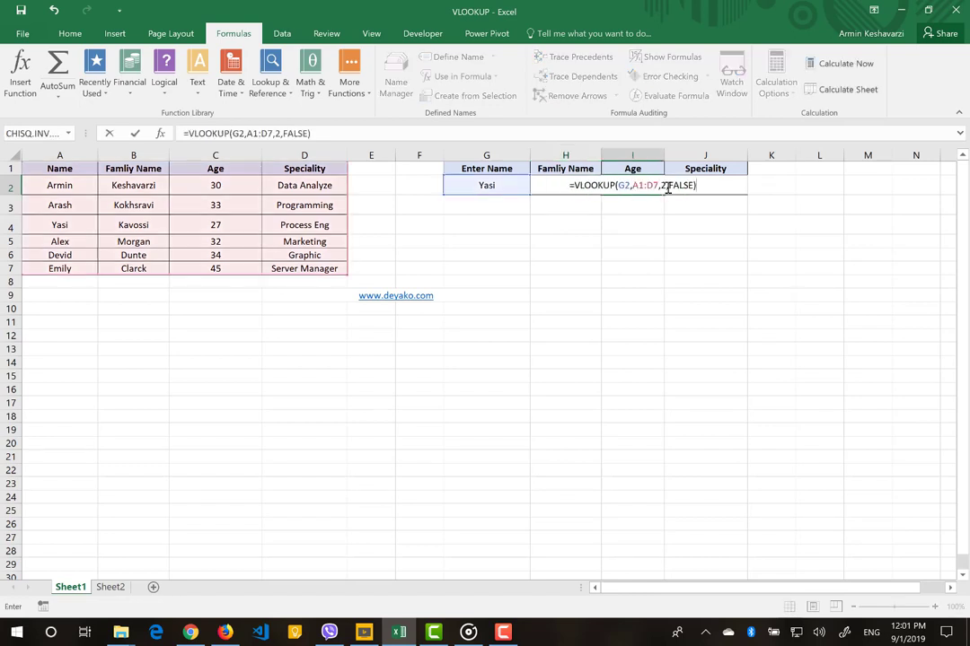
left_click(662, 186)
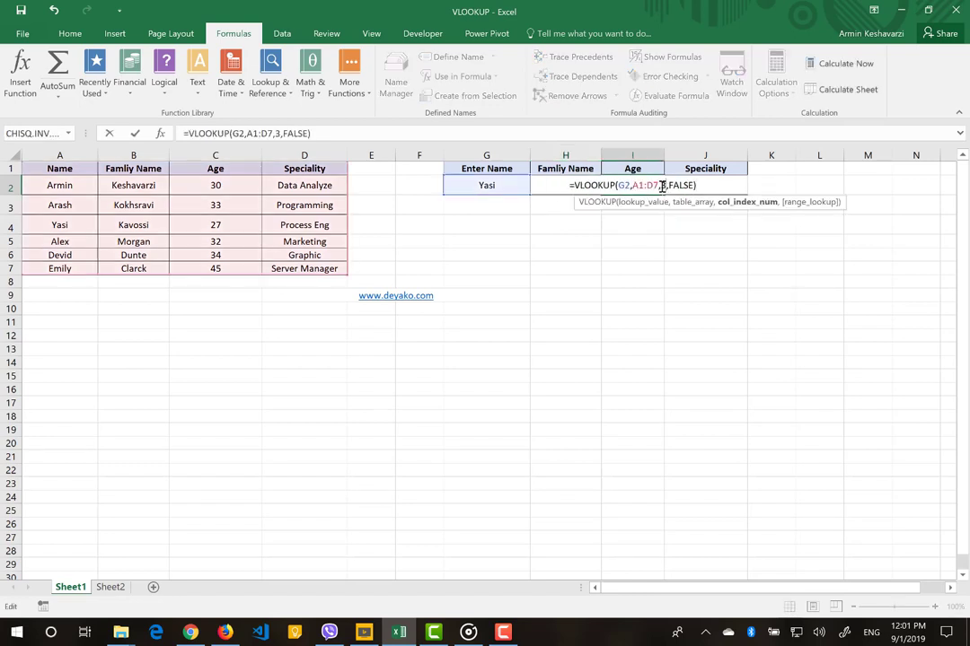
key("Return")
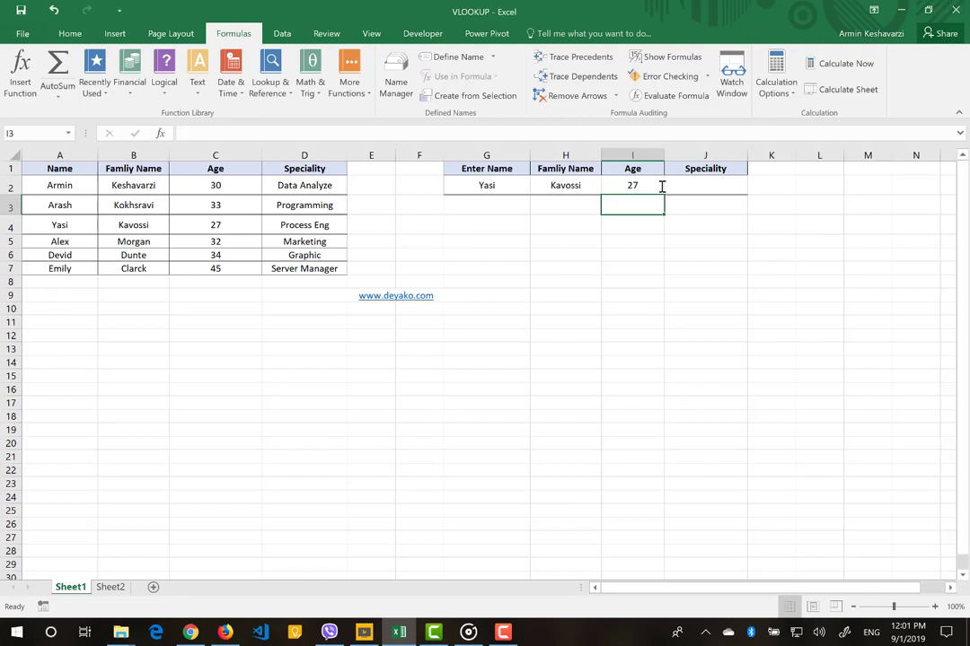
left_click(661, 186)
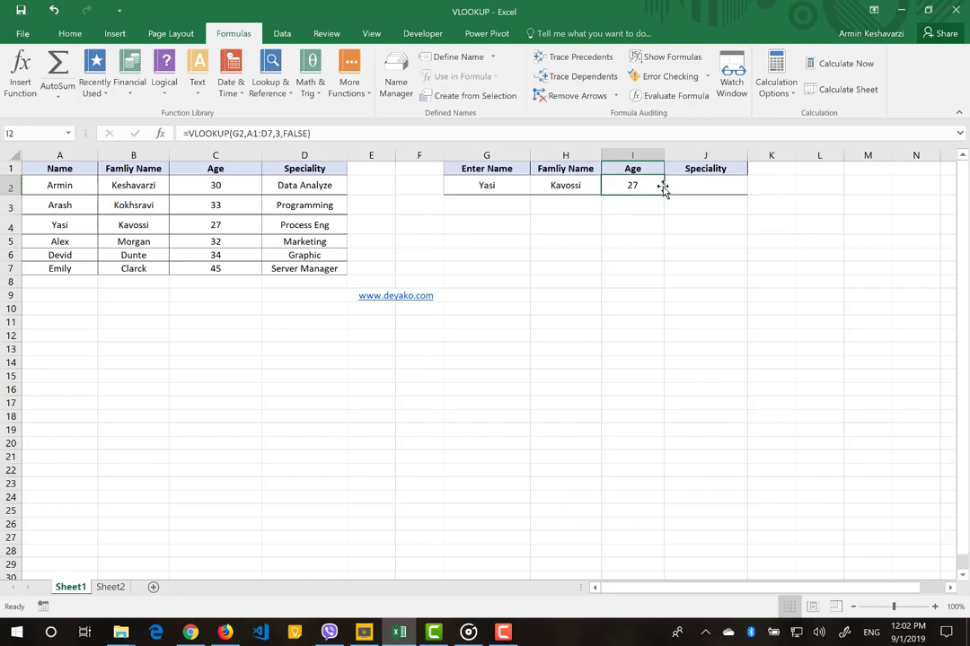
Step: Enter the formula =VLOOKUP(G2,A1:D7,4,FALSE) in the Speciality cell J2
left_click(676, 186)
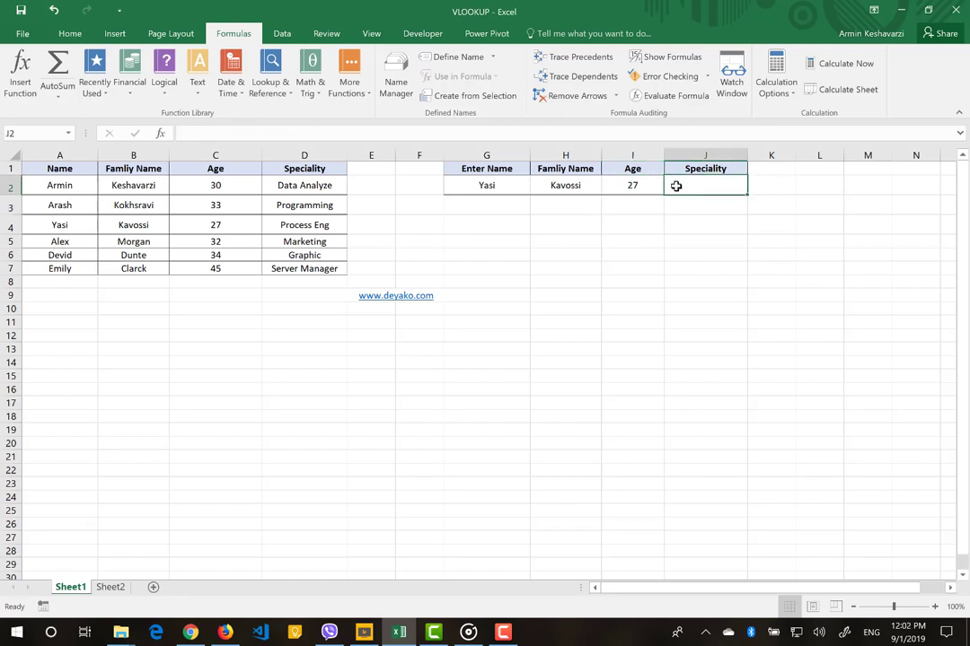
type("=VLOOKUP(G2,A1:D7,2,FALSE)")
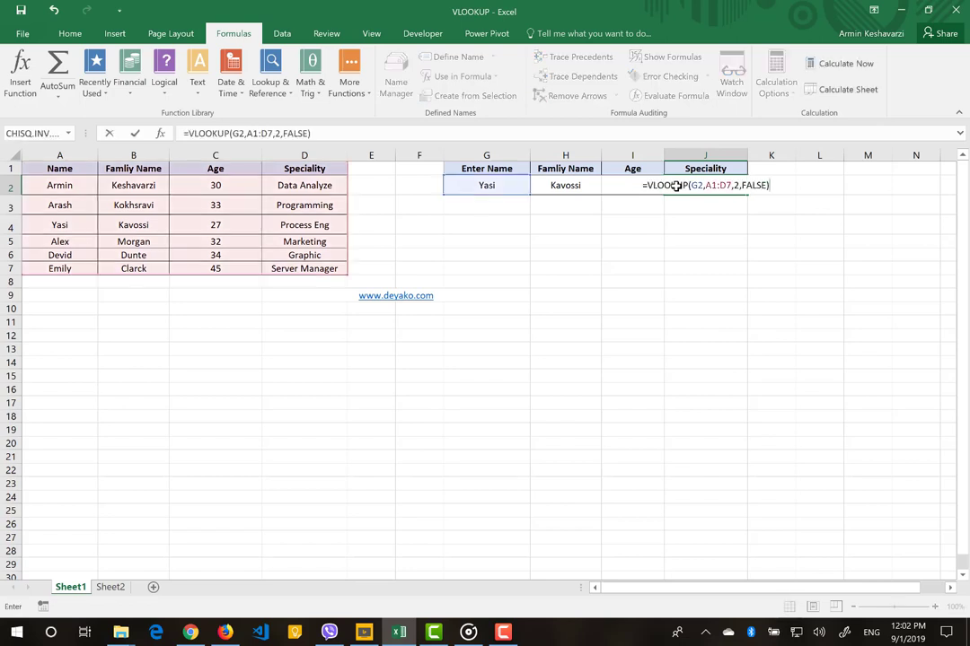
double_click(278, 135)
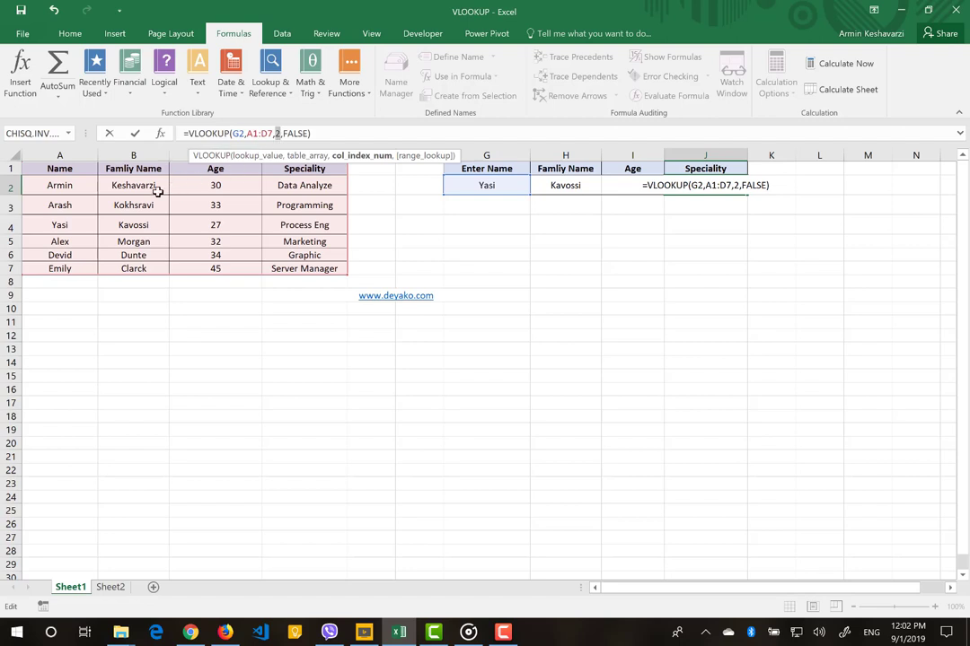
type("4")
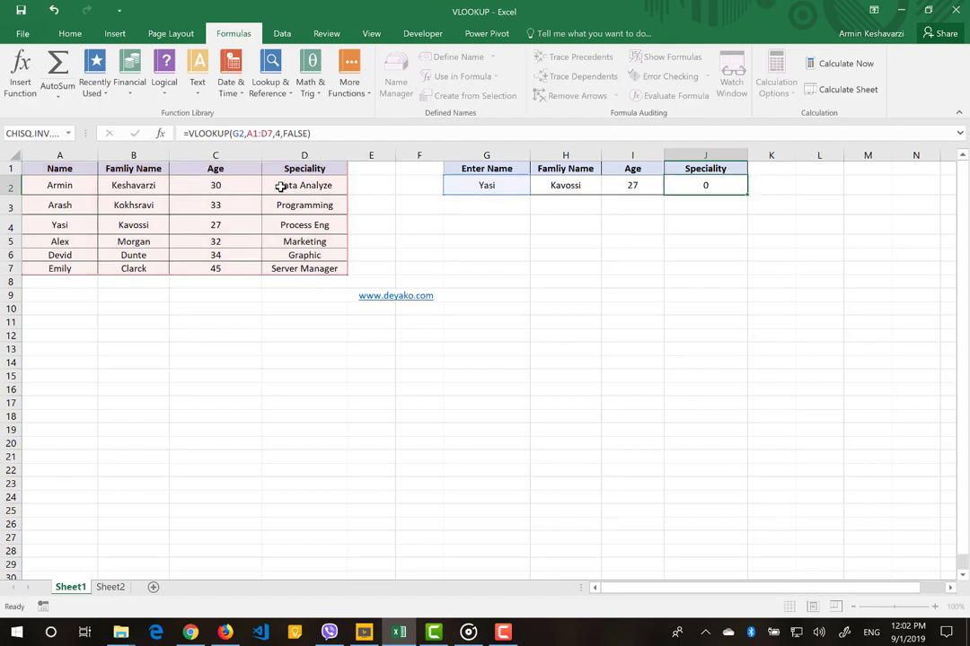
key("Return")
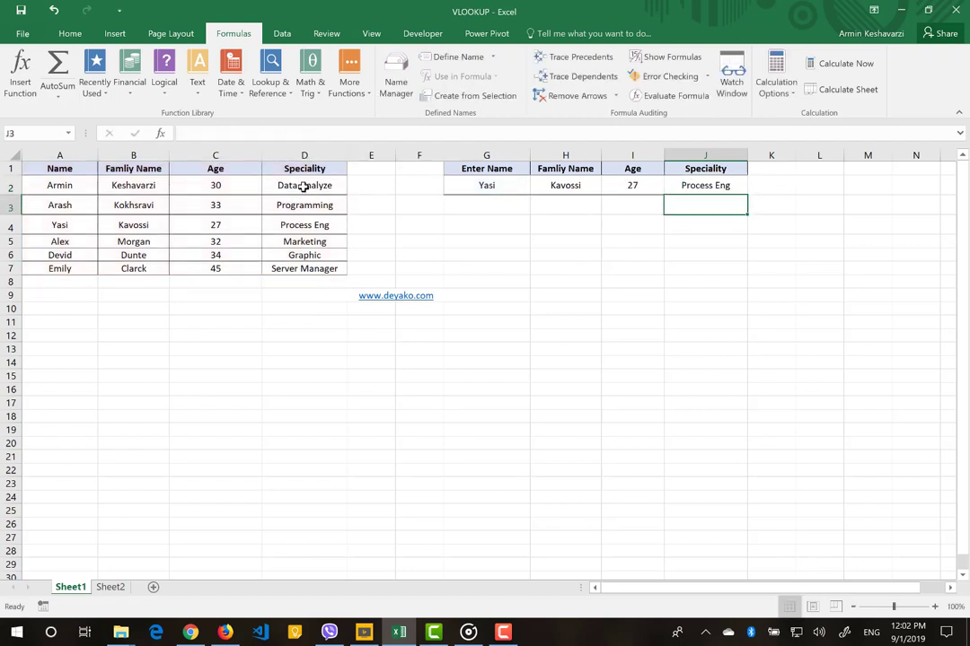
Step: Try to set the table array of J2's VLOOKUP to the separate column ranges A:A,D:G
left_click(720, 187)
left_click(162, 134)
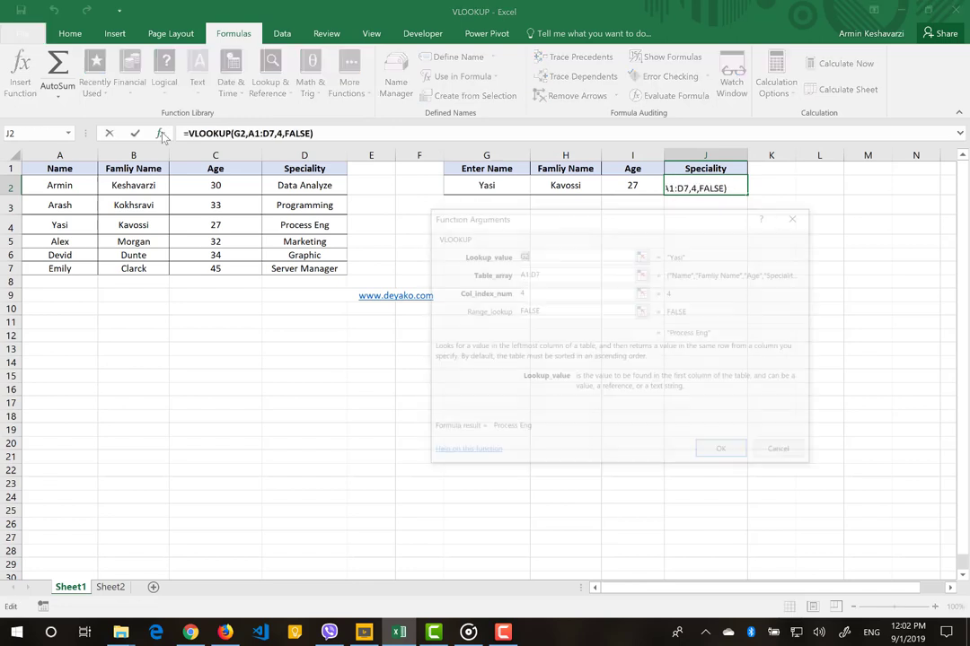
left_click_drag(547, 274, 512, 281)
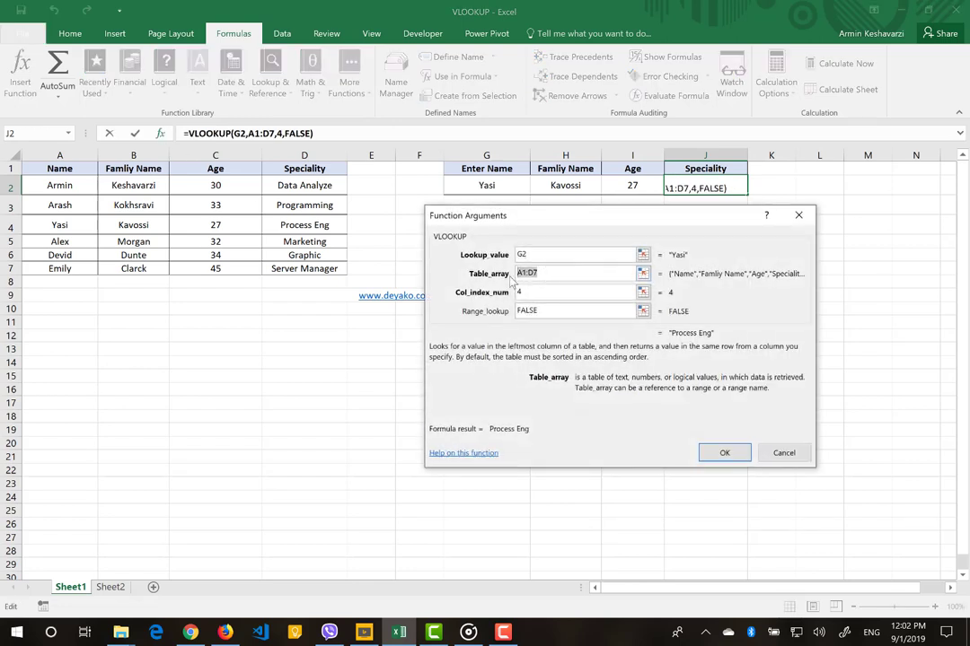
key("BackSpace")
left_click(90, 155)
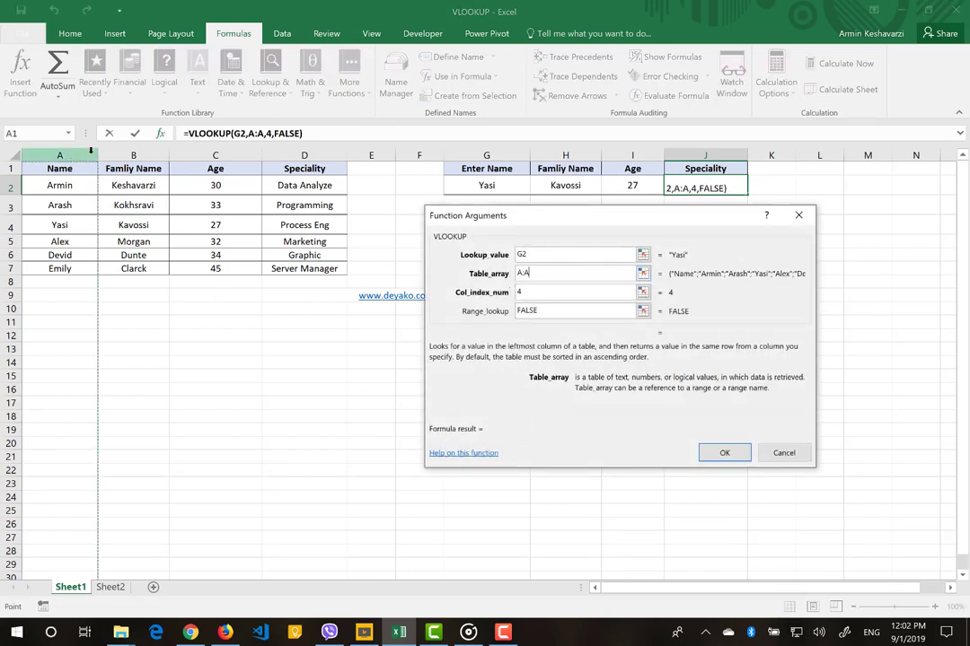
type(",D:G")
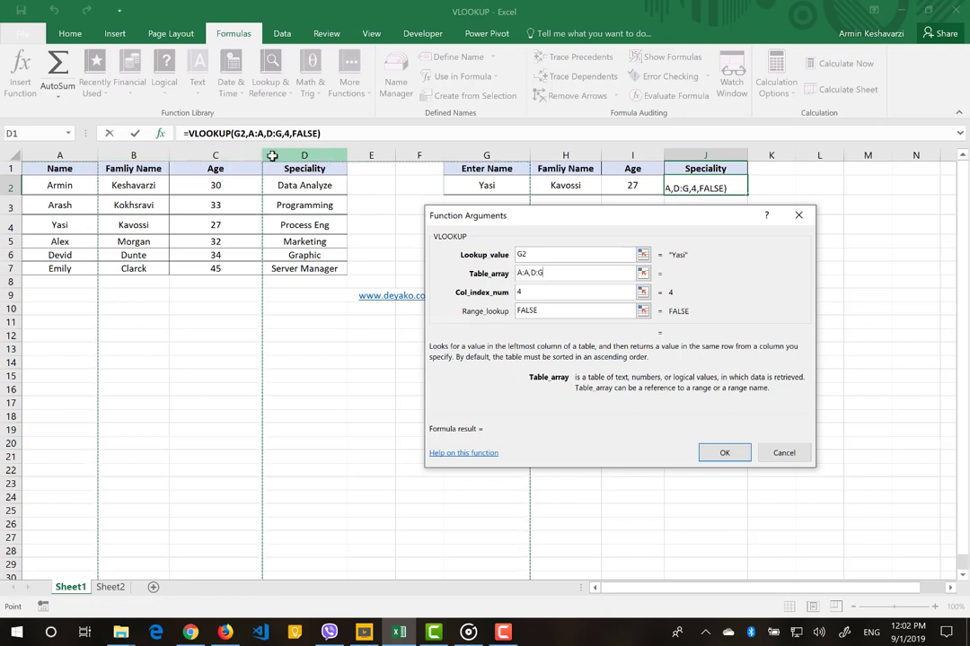
left_click(742, 453)
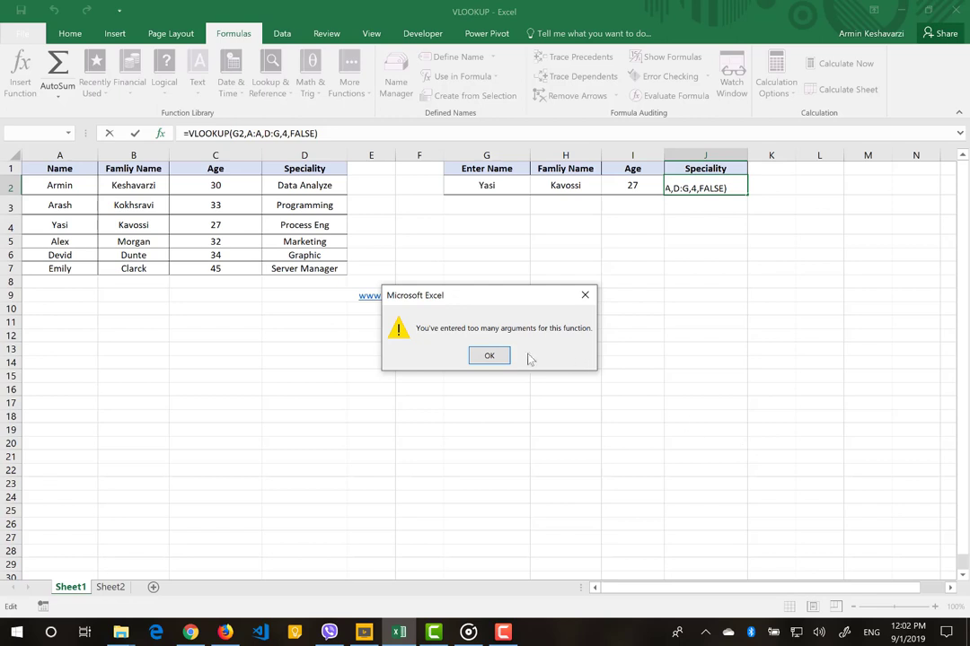
left_click(490, 358)
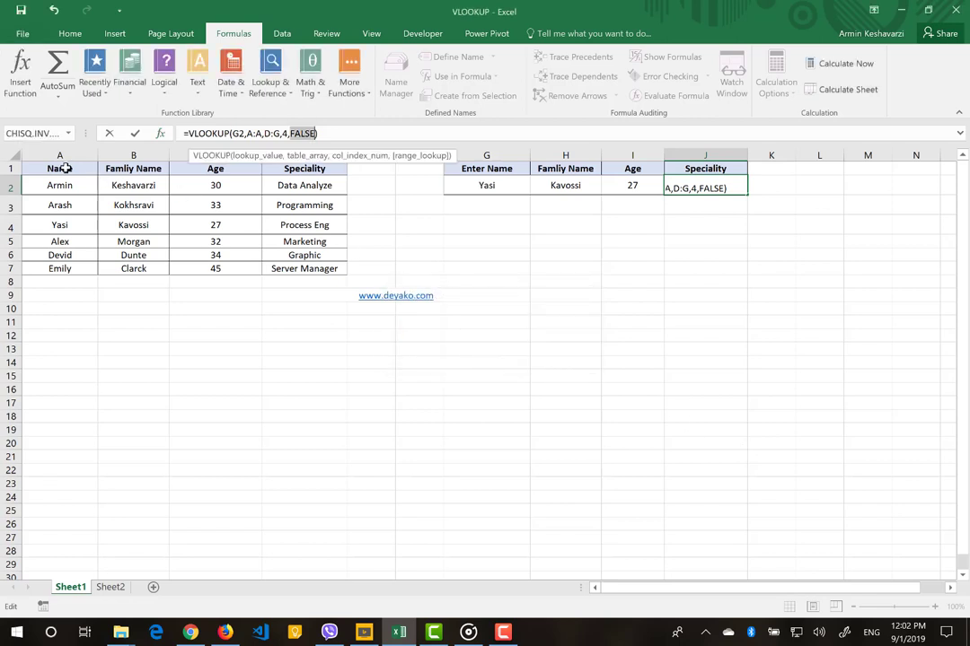
left_click_drag(60, 167, 261, 217)
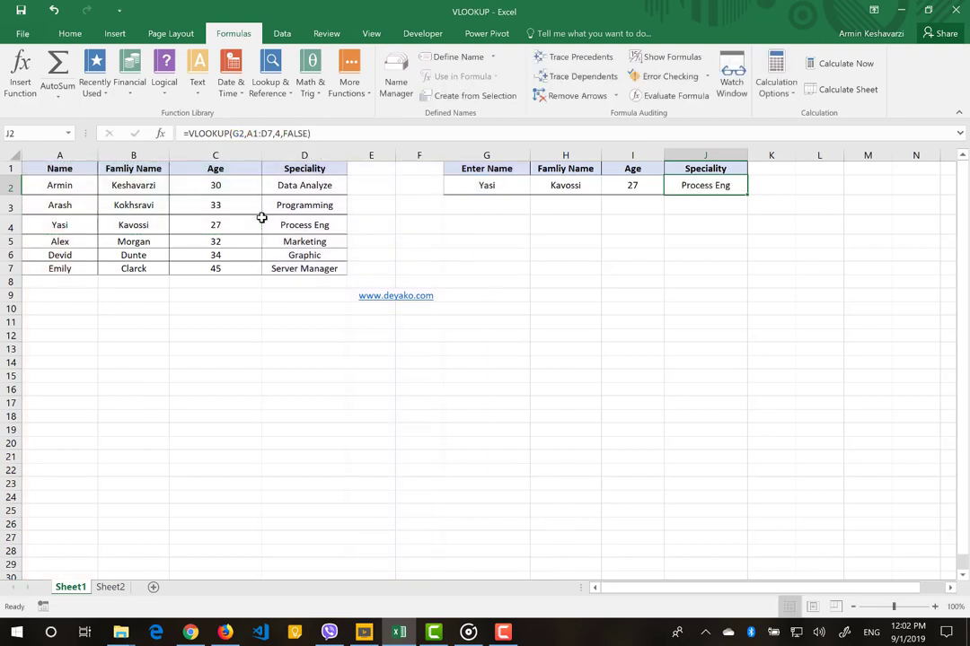
Step: Replace the table array in J2's VLOOKUP formula with only the Speciality column range D1:D7
left_click_drag(74, 167, 321, 269)
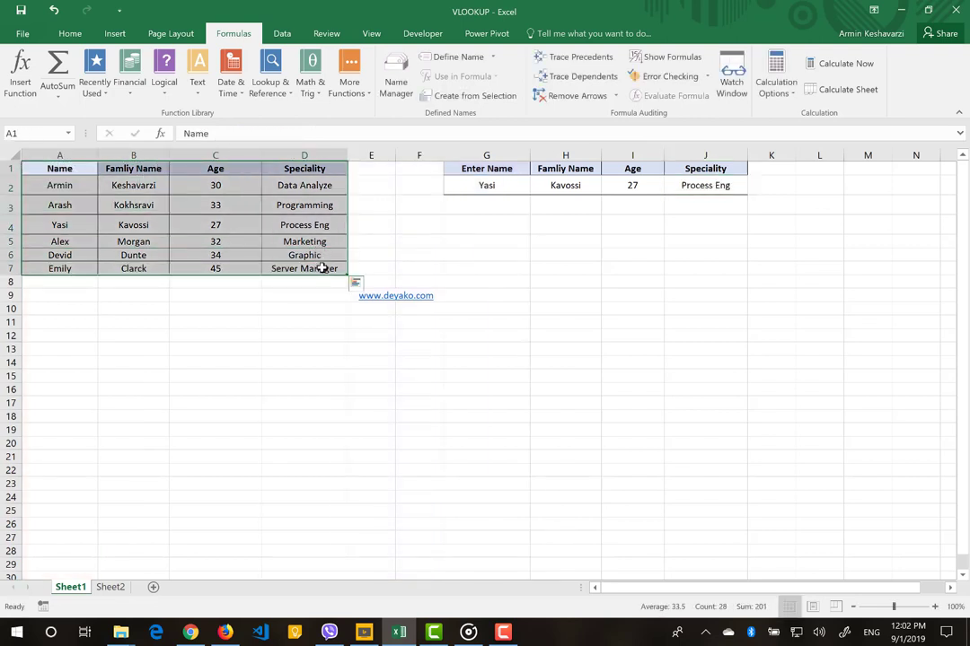
left_click(607, 186)
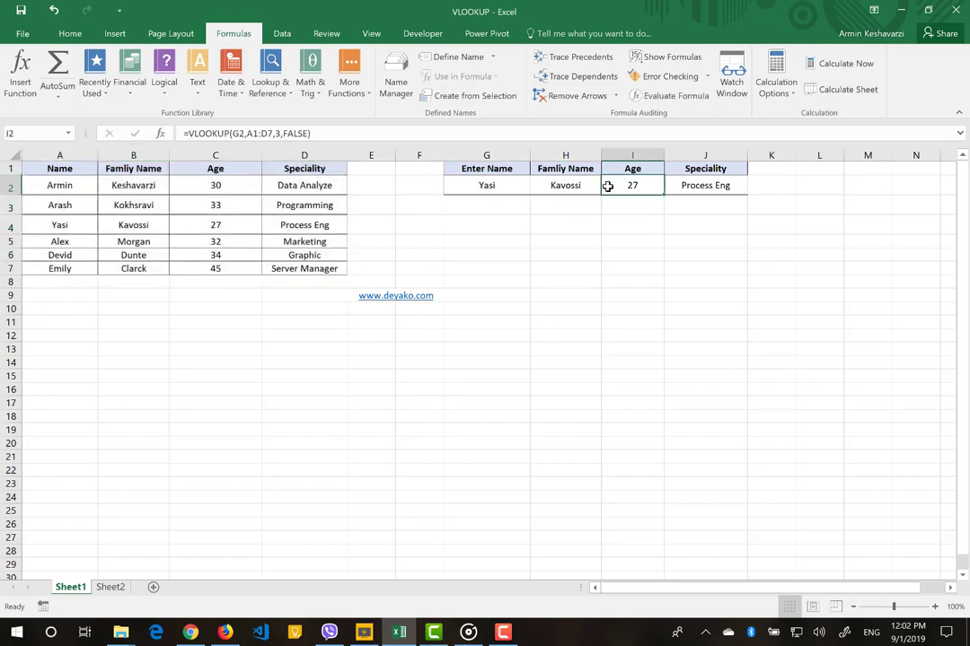
left_click(696, 187)
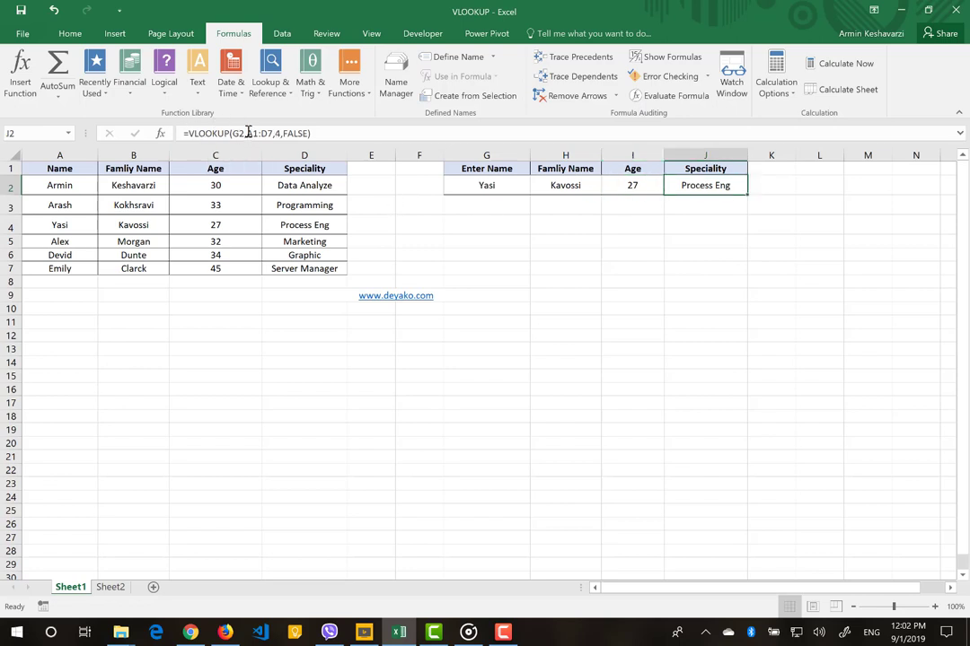
left_click_drag(247, 133, 272, 133)
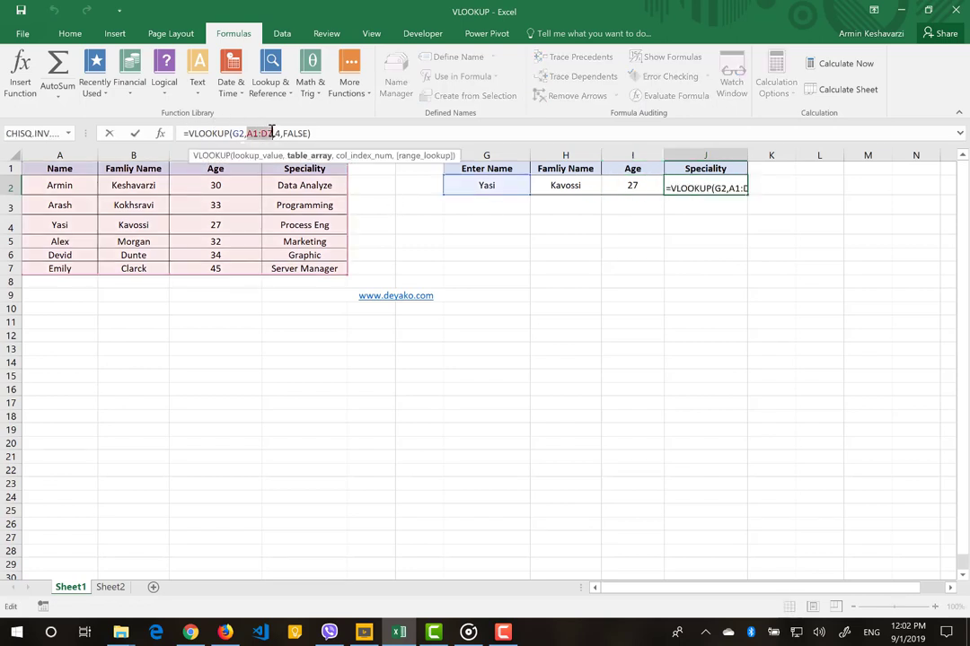
key("BackSpace")
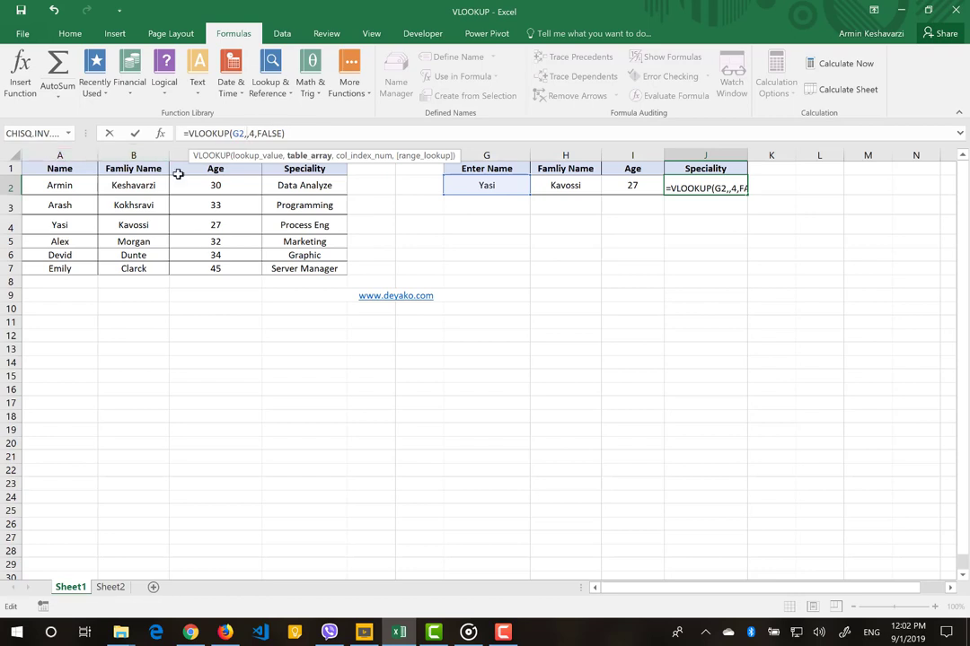
left_click_drag(197, 168, 316, 264)
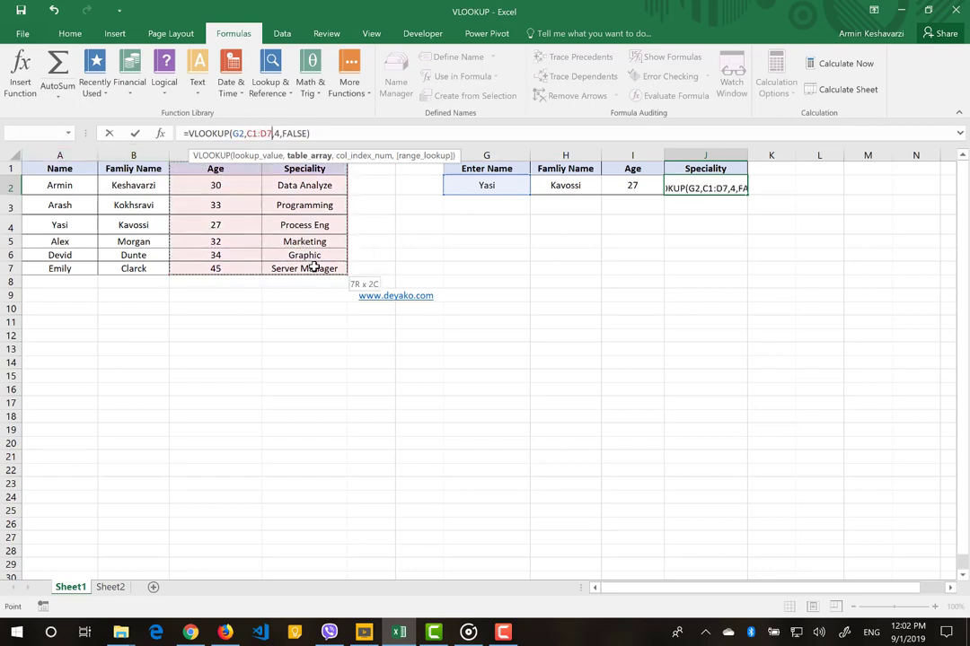
left_click_drag(294, 171, 309, 268)
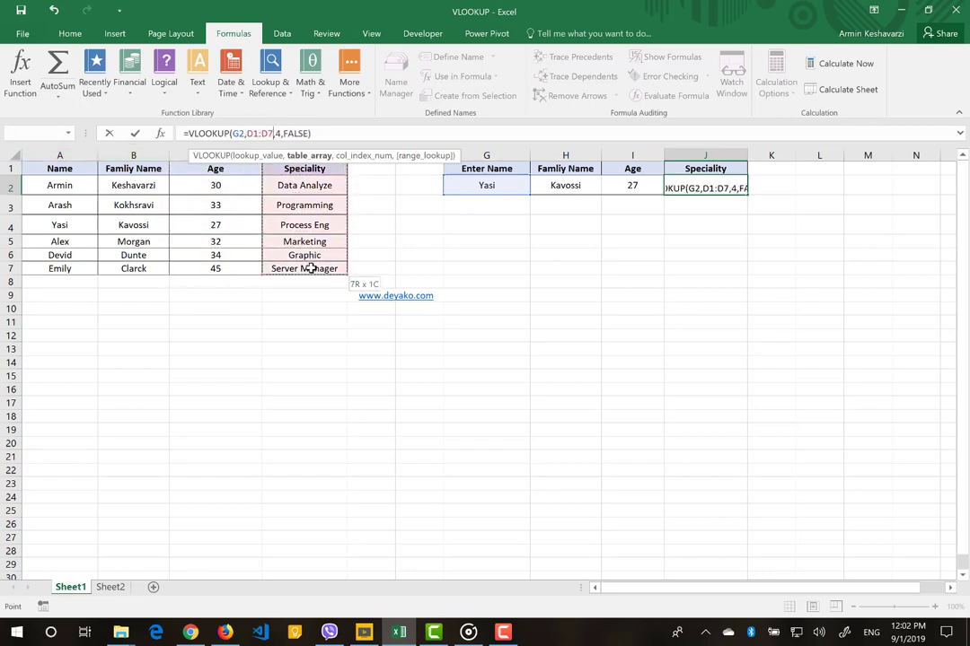
key("Return")
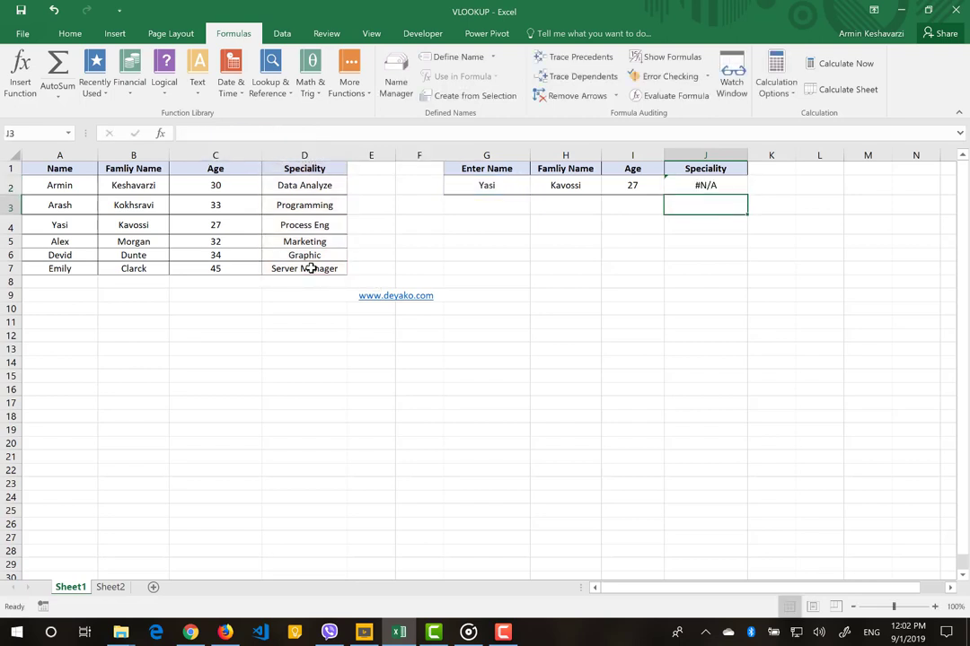
Step: Copy the whole Name column A into column E, directly beside the Speciality column
left_click(468, 183)
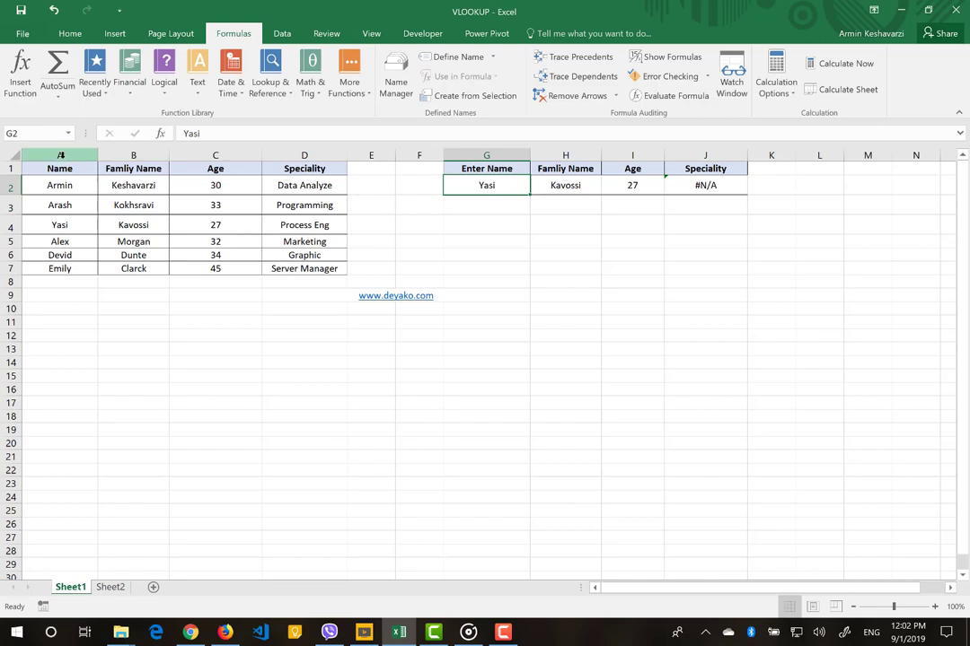
left_click(63, 156)
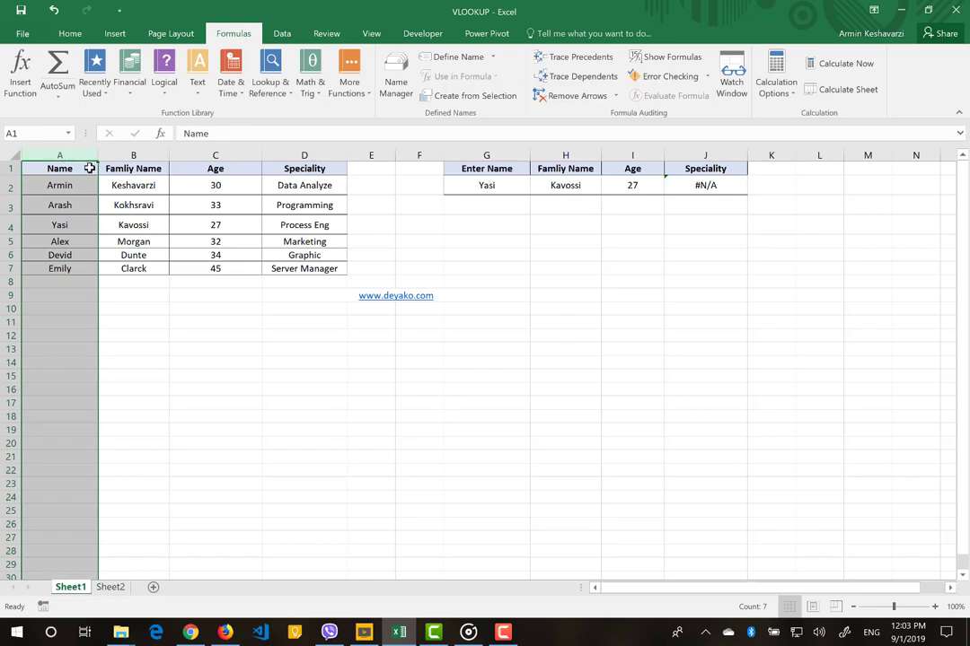
key("ctrl+c")
left_click(360, 169)
key("ctrl+v")
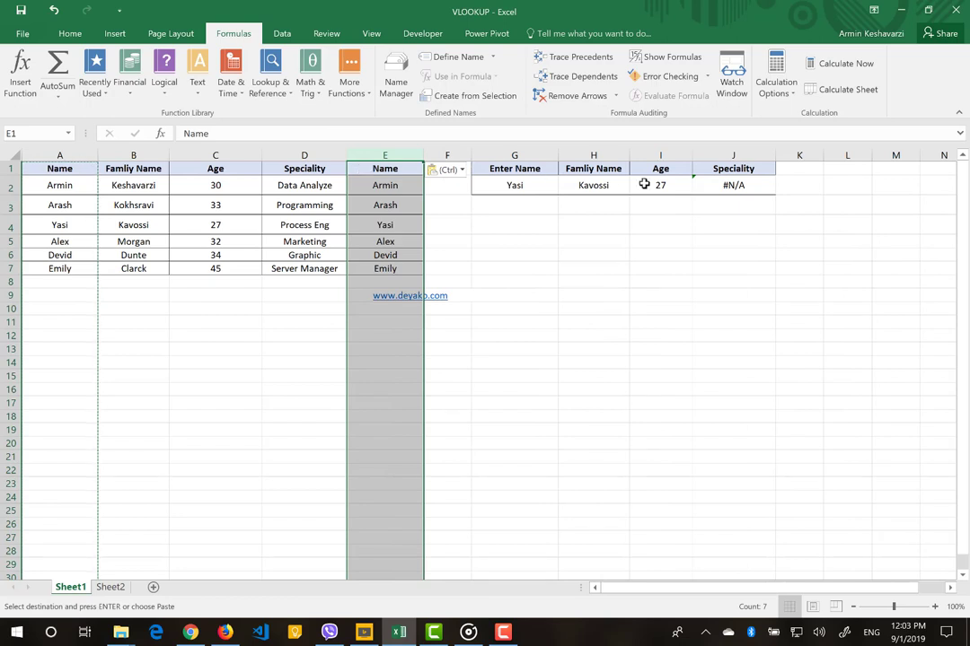
Step: Change the table array in J2's VLOOKUP formula to D1:E7, covering Speciality and the copied Name column
left_click(721, 182)
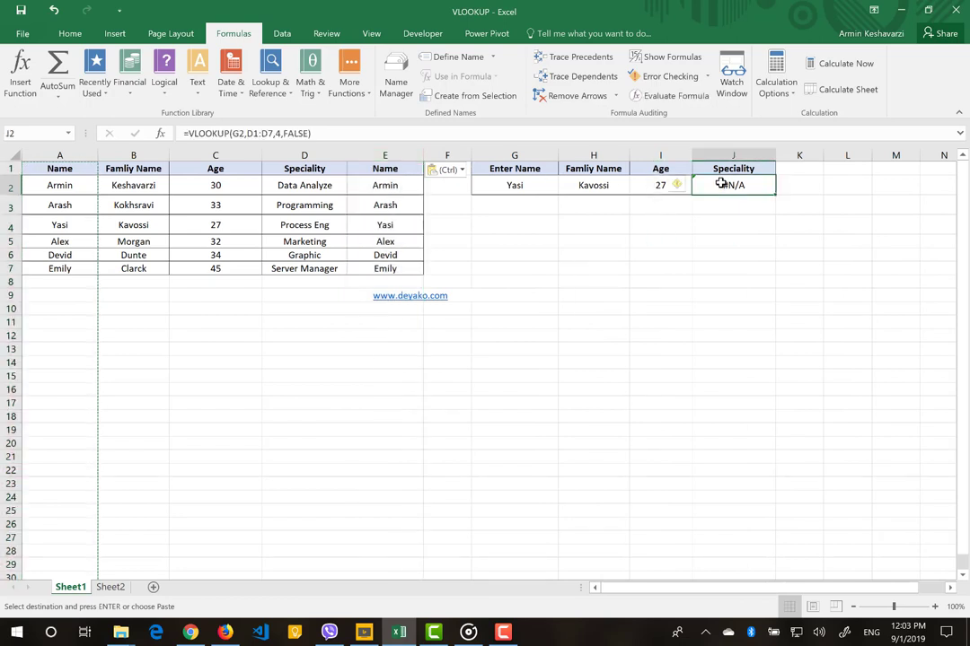
double_click(264, 133)
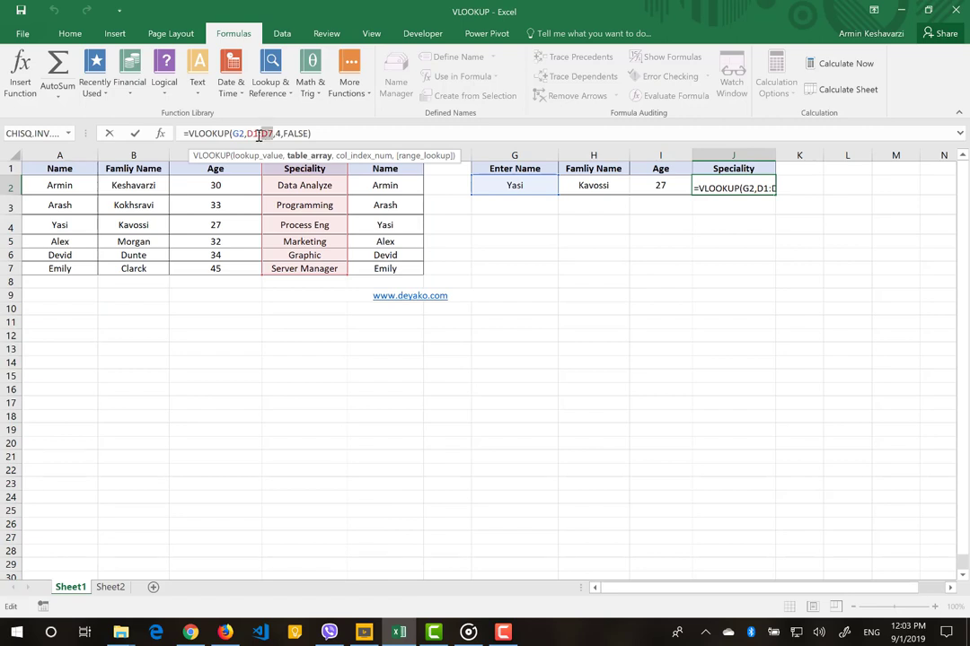
left_click_drag(259, 134, 250, 136)
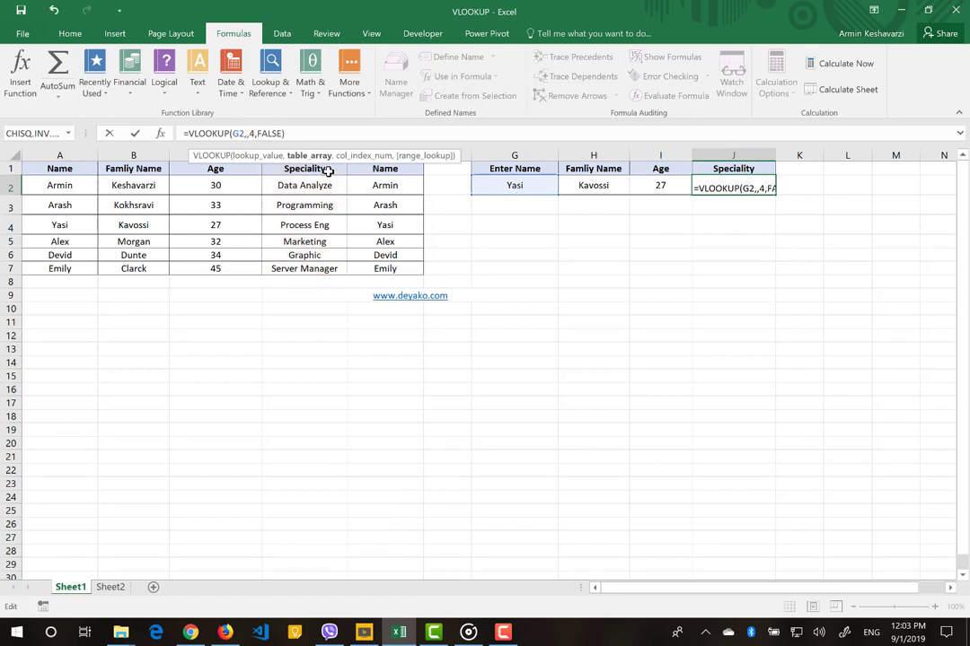
left_click_drag(328, 170, 288, 269)
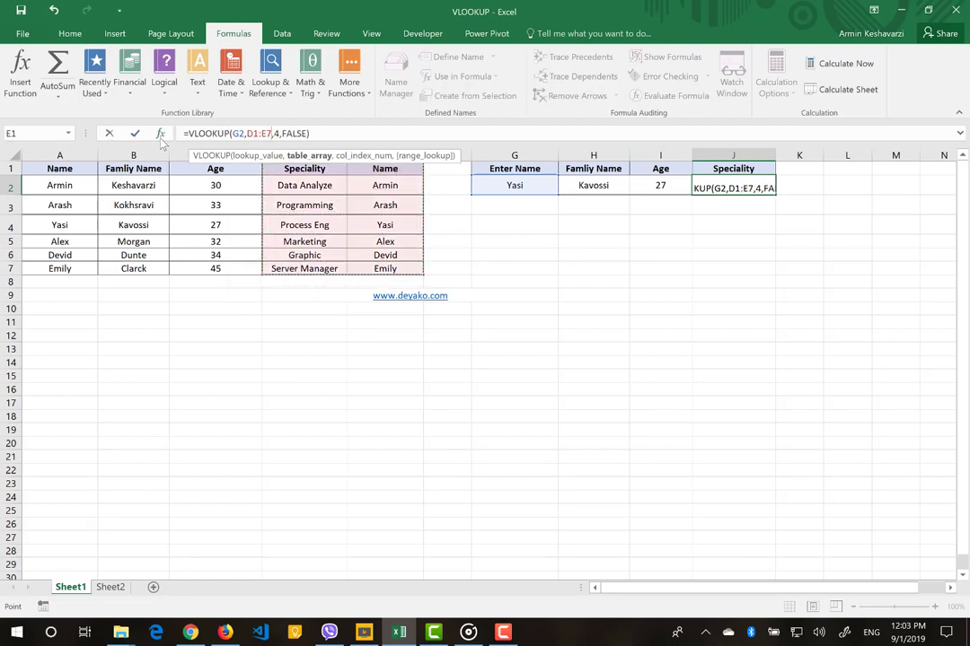
key("Return")
left_click(714, 186)
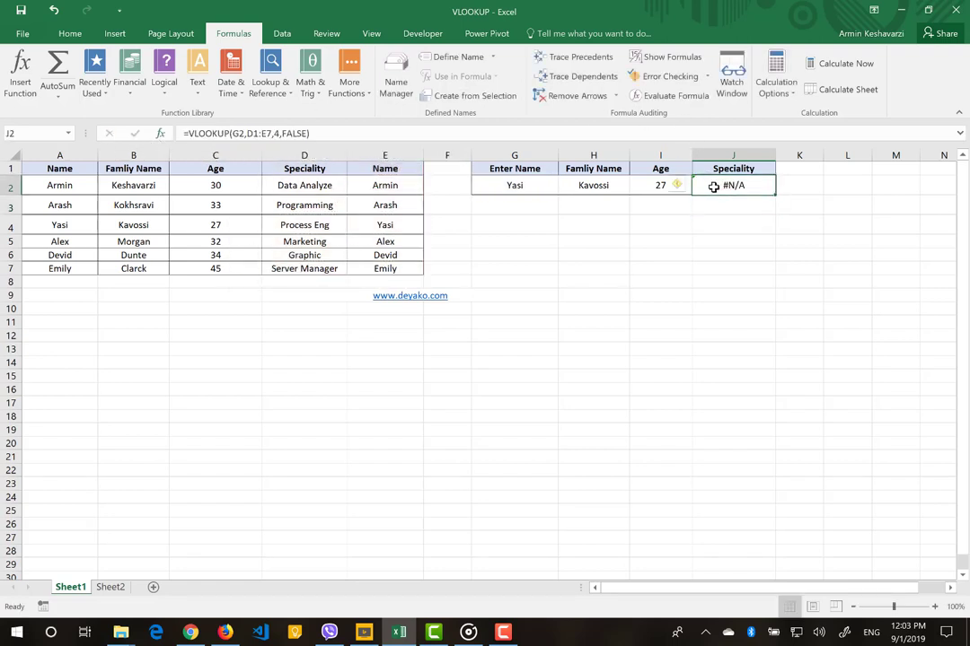
Step: Undo the table array change in J2 and the Name column copy in column E
left_click(396, 156)
key("ctrl+x")
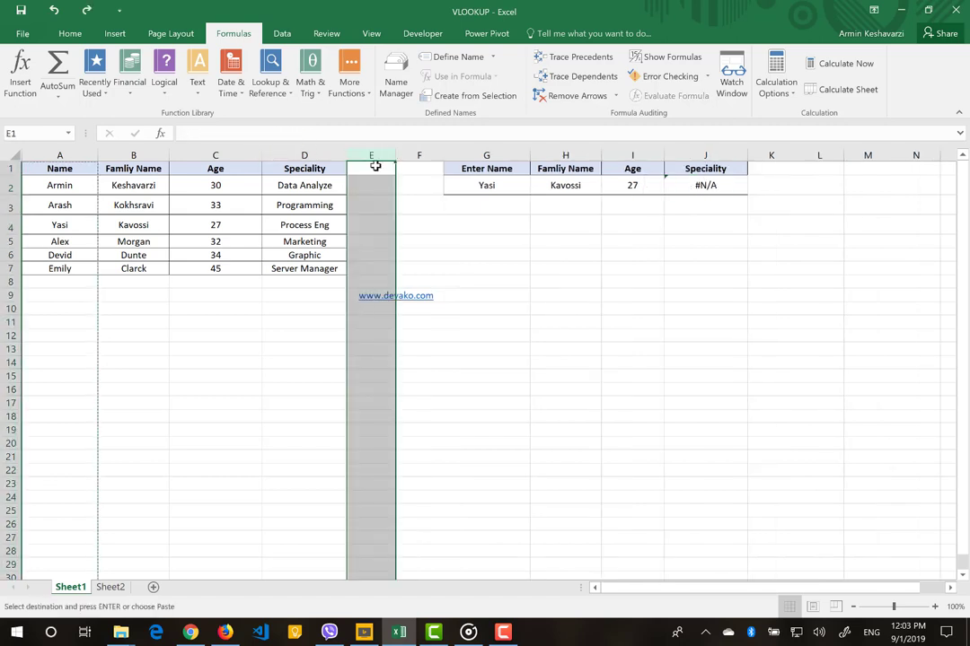
key("Escape")
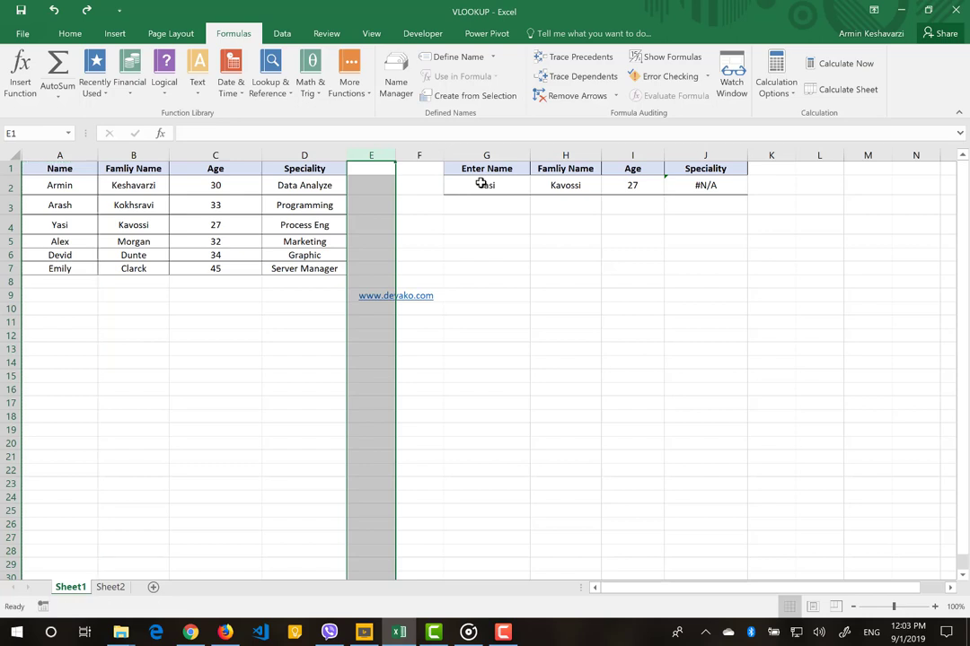
Step: Compare the lookup name in G2 with the entries in the Name column, A1:A7
left_click(481, 184)
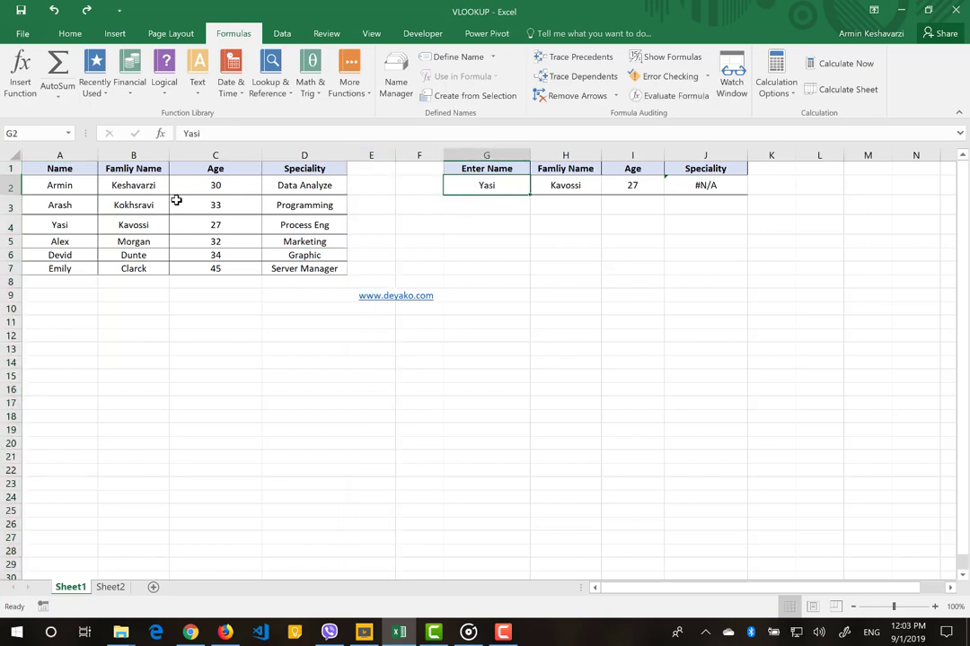
left_click_drag(54, 169, 61, 269)
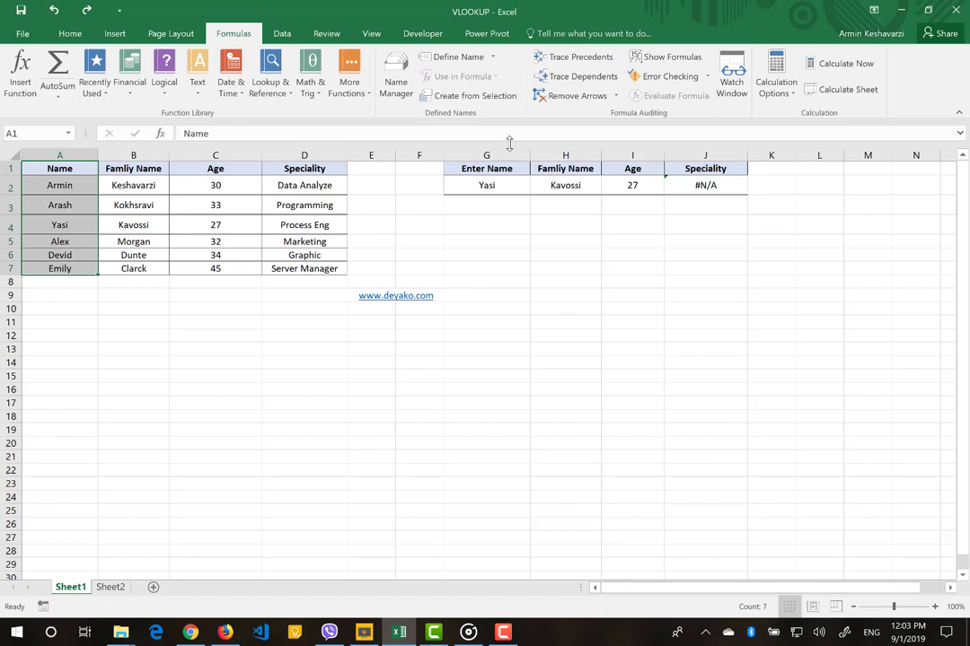
left_click(492, 186)
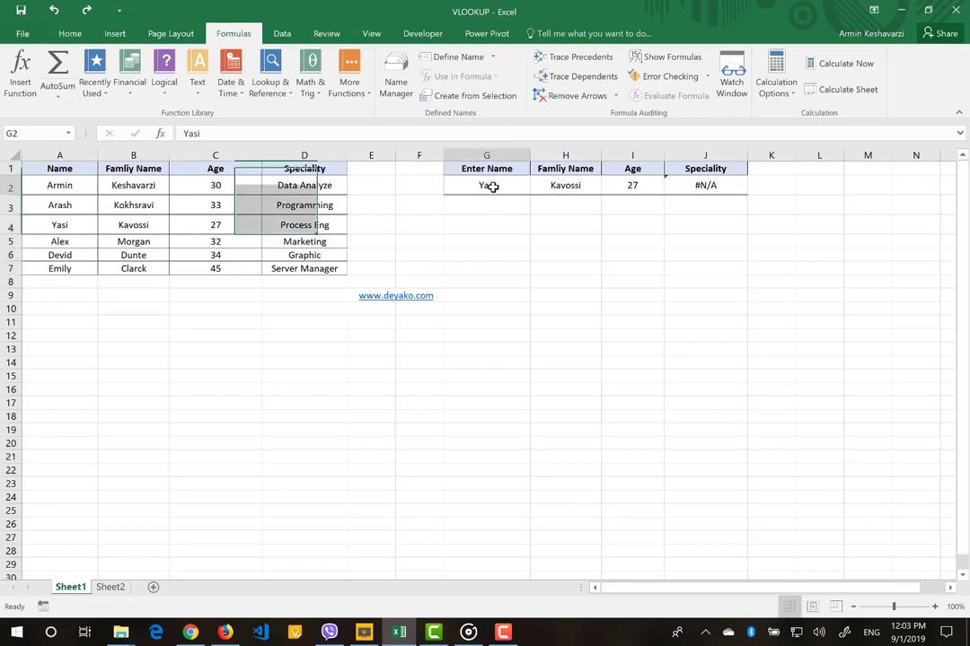
left_click(68, 187)
left_click_drag(68, 201, 70, 269)
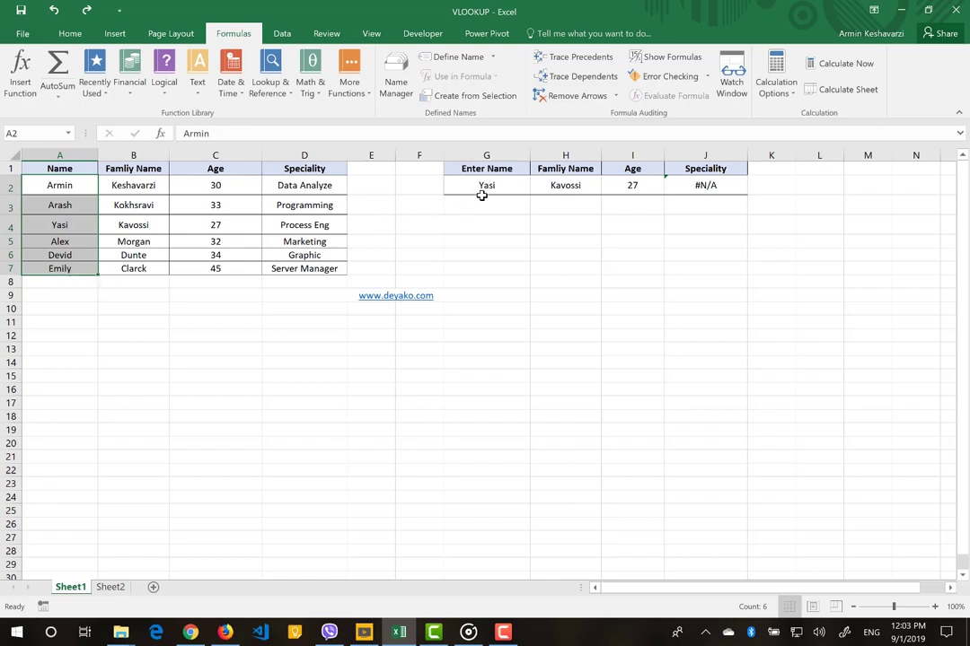
left_click(509, 182)
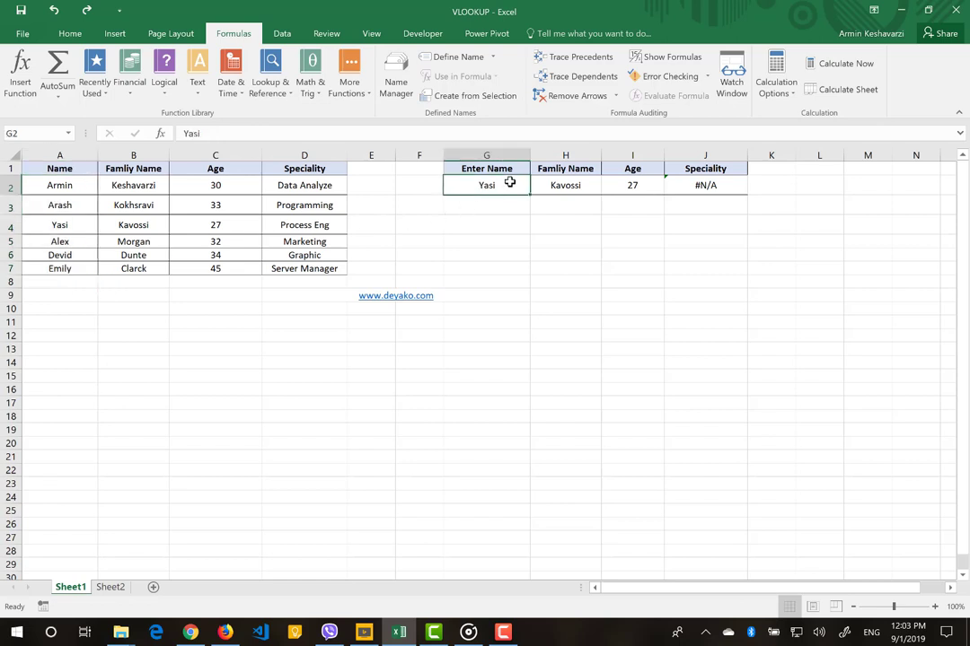
Step: Change the lookup value in J2's VLOOKUP formula to H2, the family name cell
left_click(678, 184)
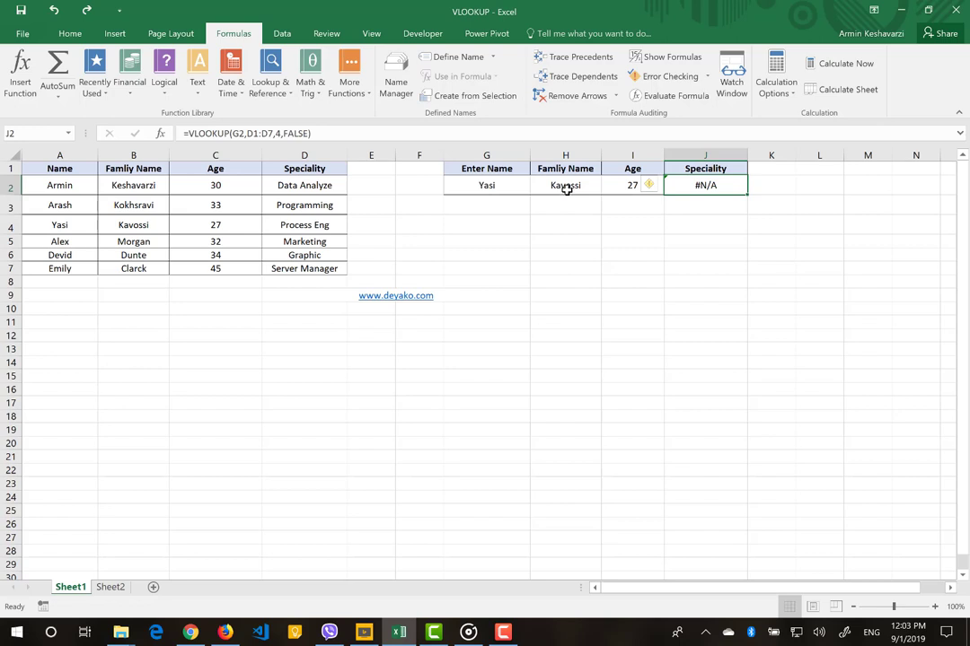
left_click(239, 134)
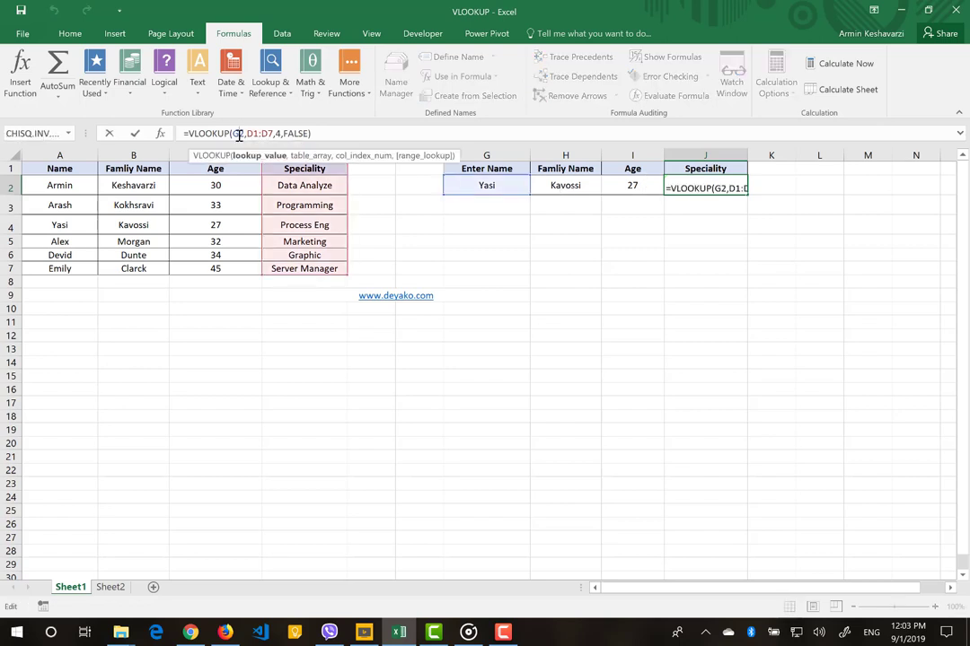
key("BackSpace")
key("BackSpace")
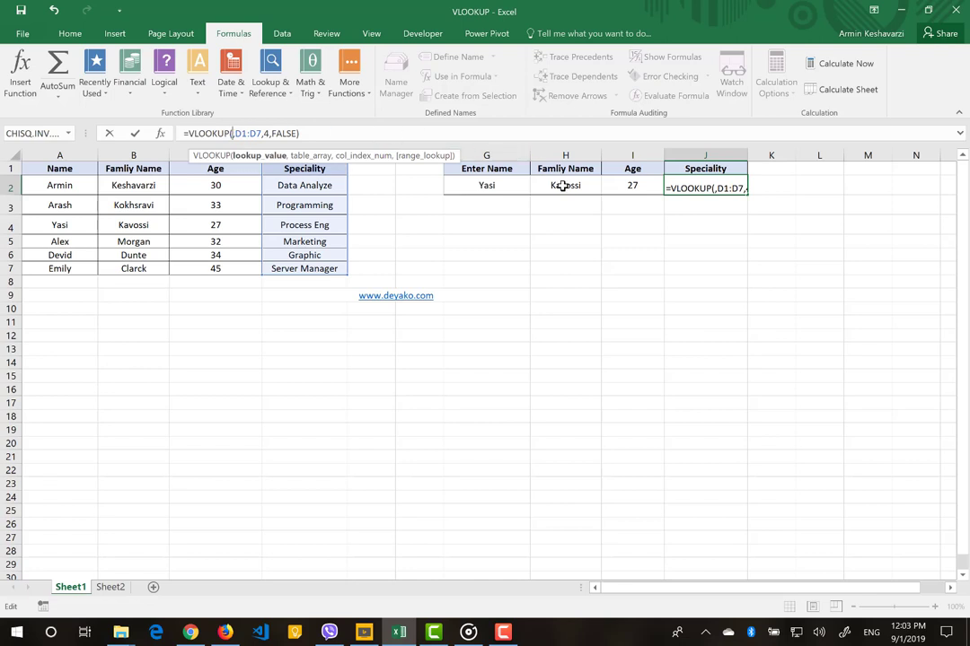
left_click(563, 185)
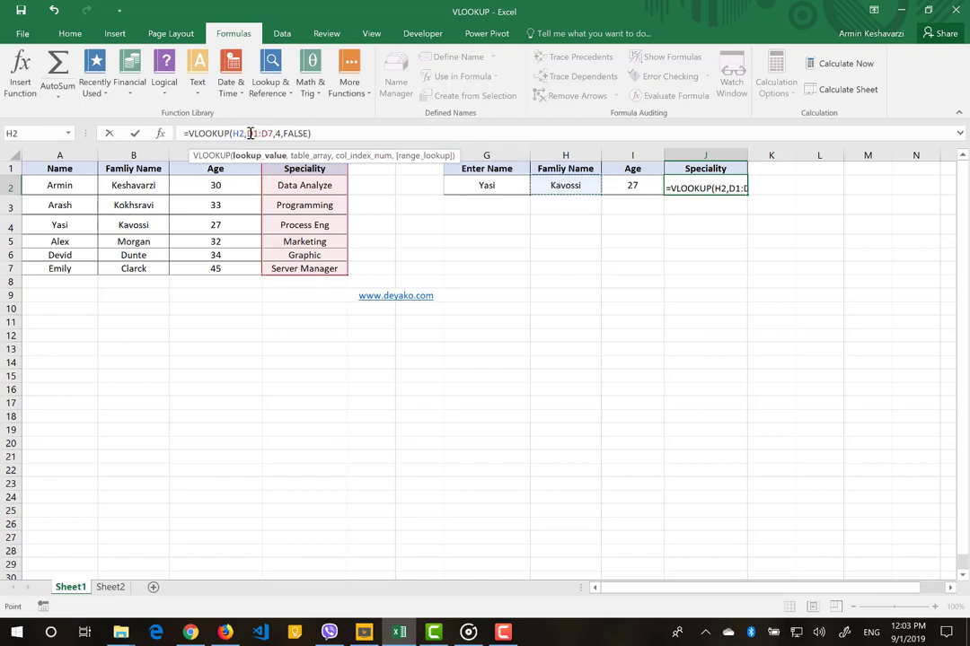
Step: Set the table array in J2's VLOOKUP formula to A1:D7, the whole table including the Name column
left_click_drag(246, 133, 276, 133)
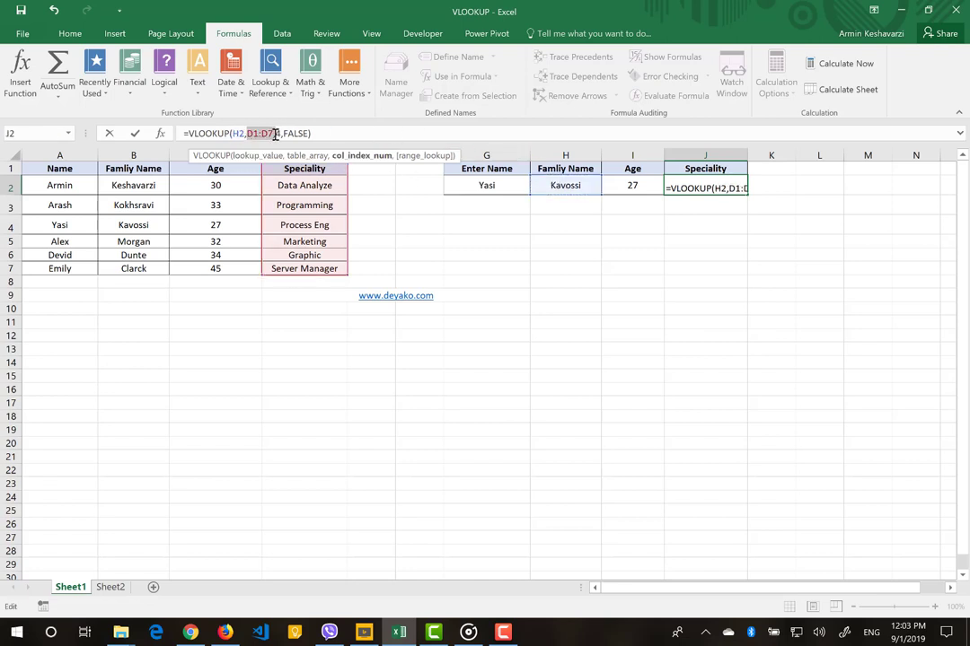
key("BackSpace")
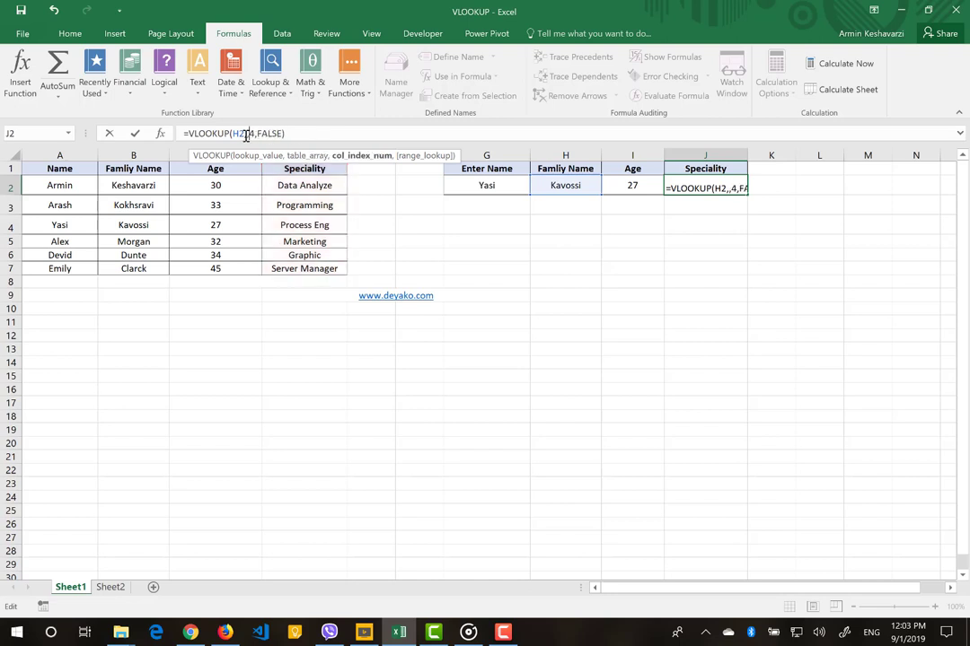
left_click(245, 133)
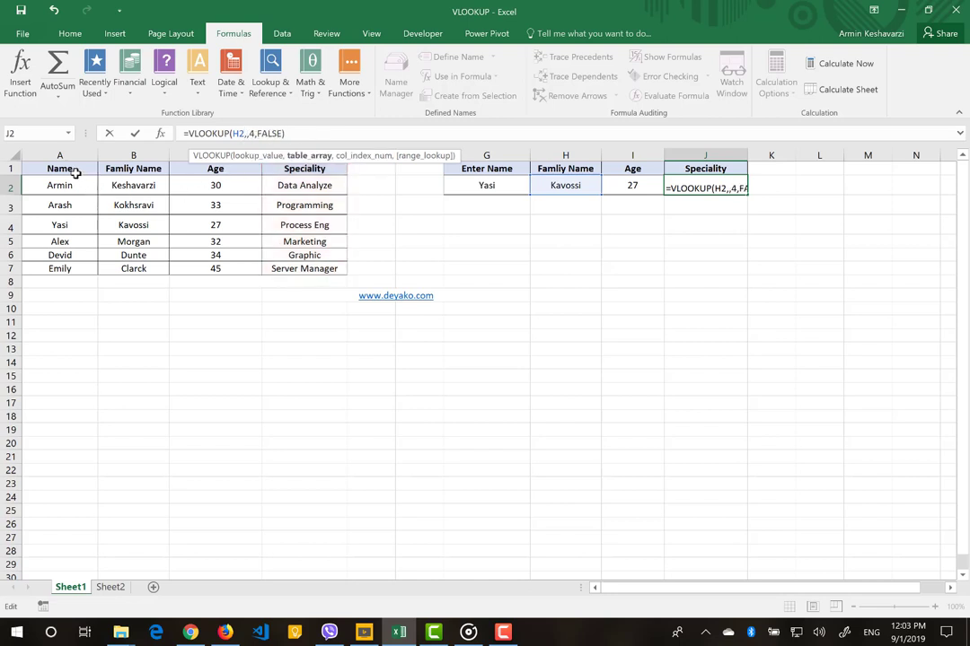
left_click_drag(76, 173, 304, 262)
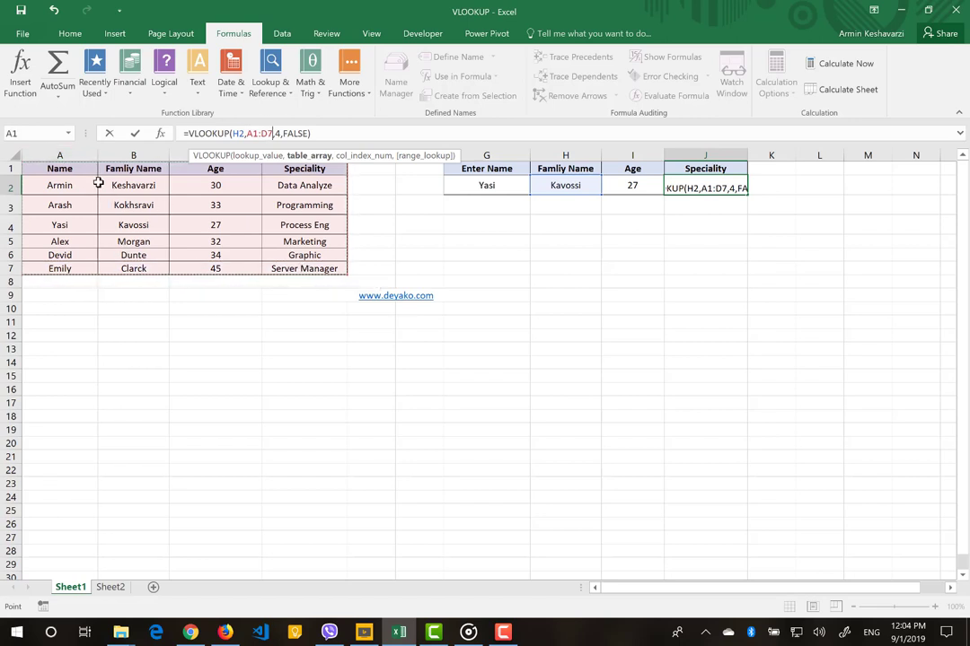
key("Return")
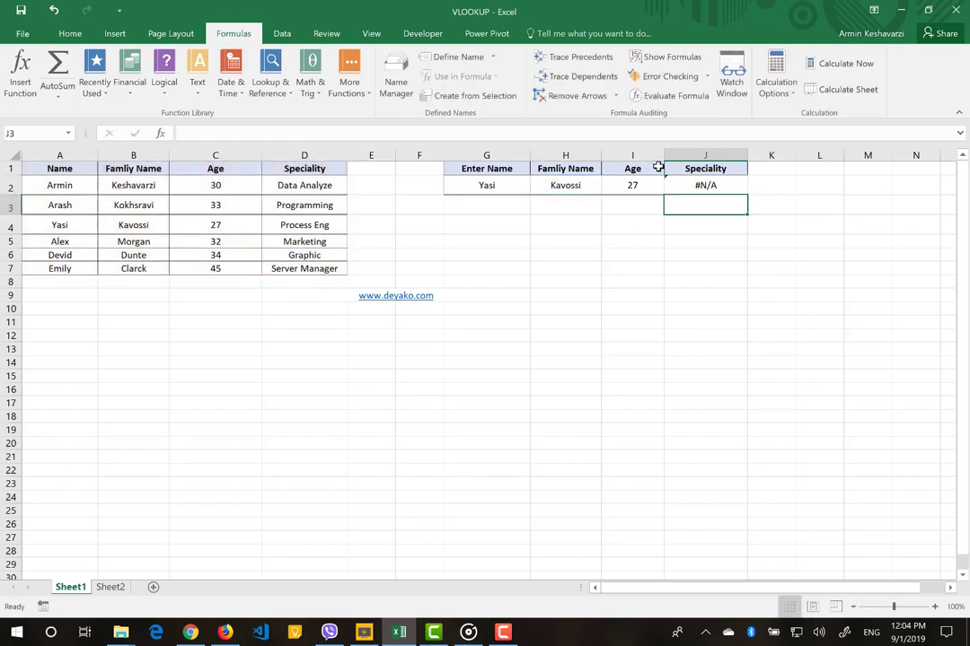
Step: Replace the table array in J2's VLOOKUP formula with B1:D7, starting at the Family Name column
left_click(704, 184)
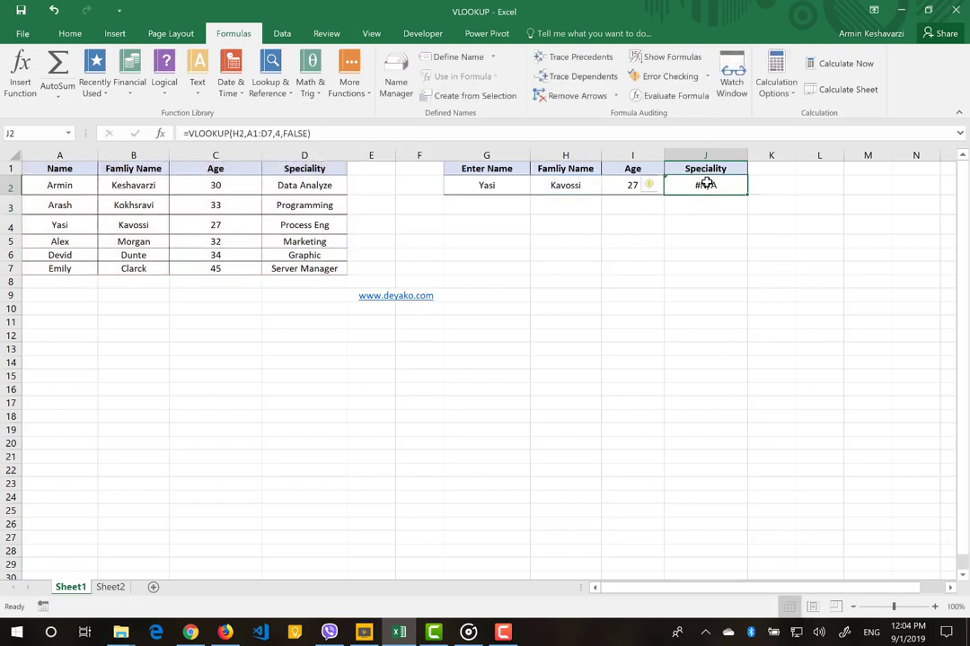
left_click(254, 133)
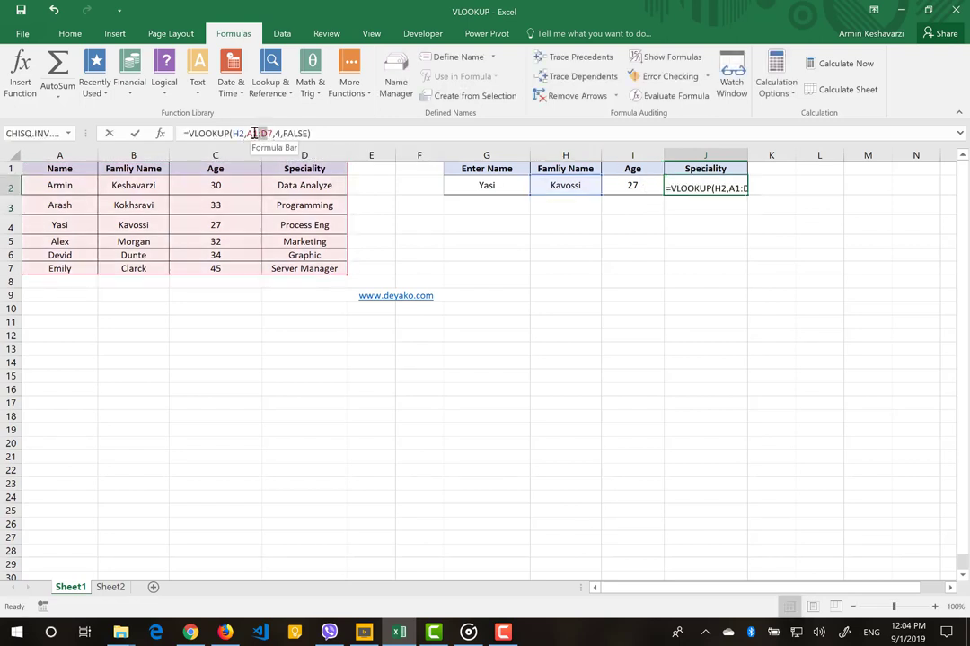
double_click(254, 132)
key("Delete")
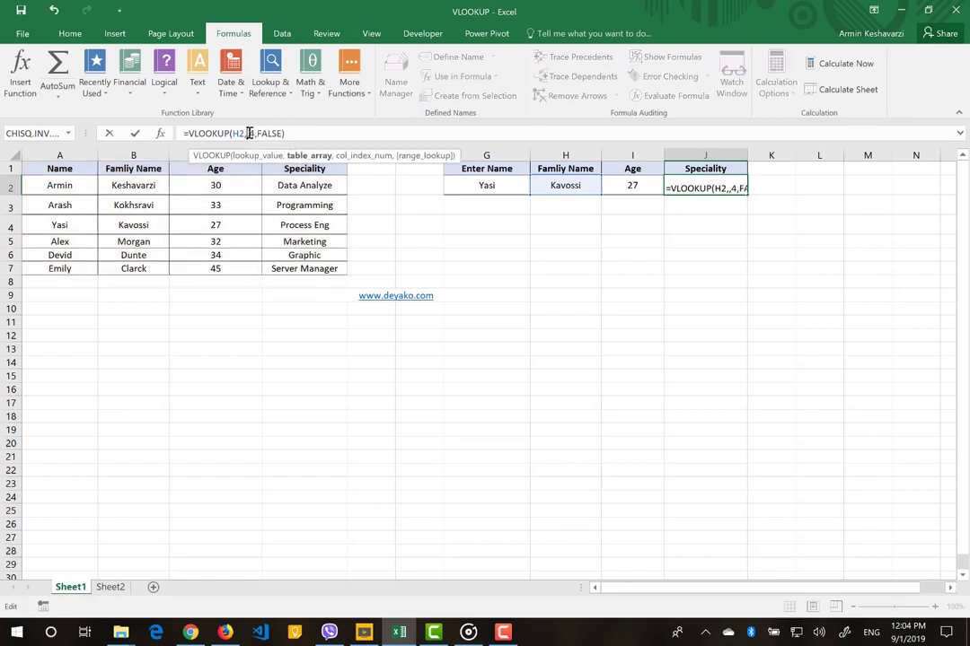
left_click(126, 172)
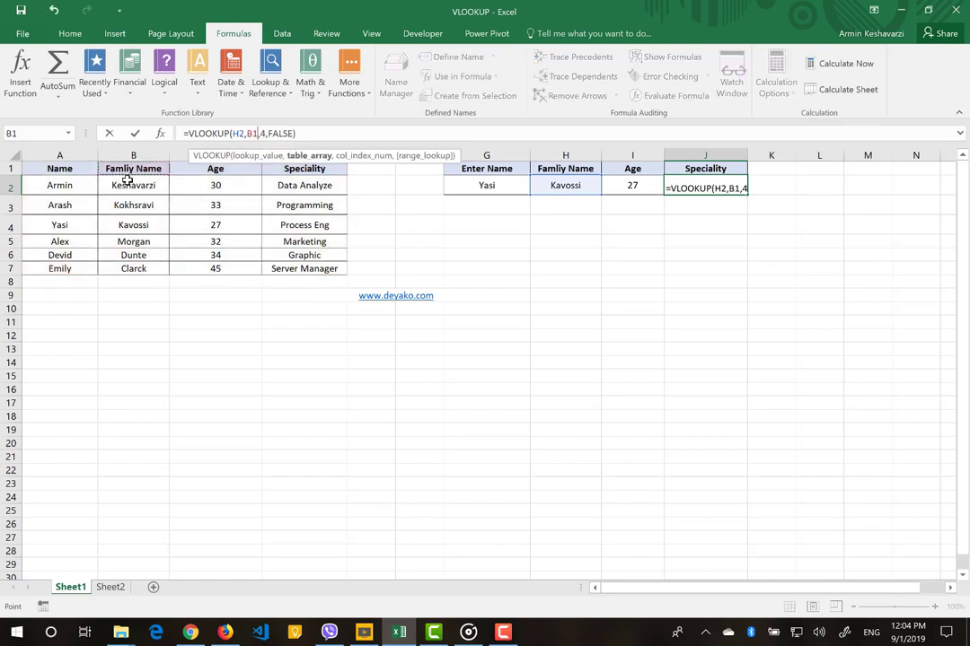
left_click_drag(127, 180, 303, 272)
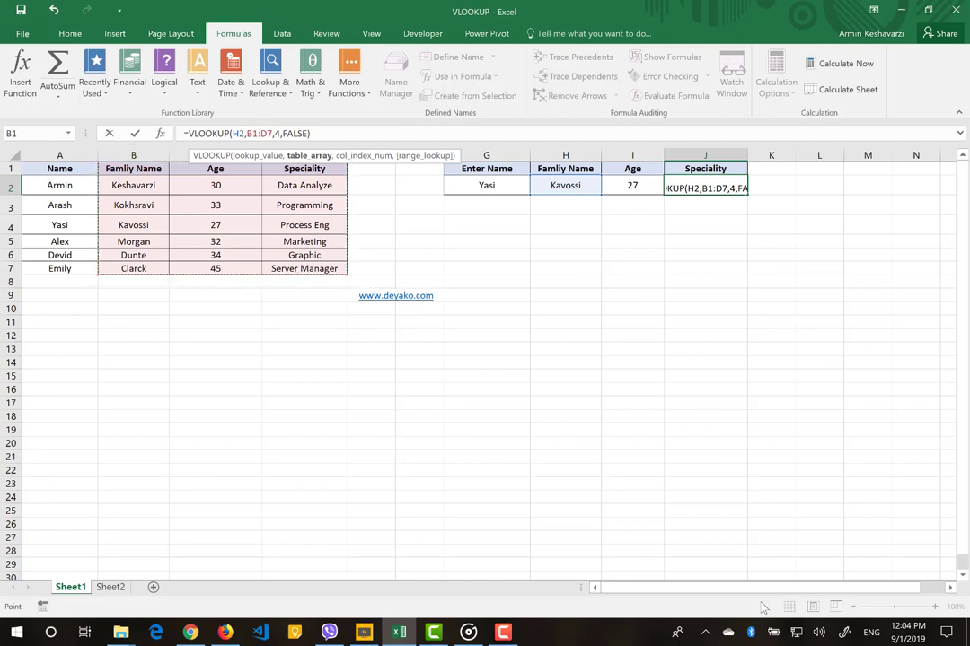
Step: In Snip & Sketch, cross out the Name column and number columns B to D as 1, 2 and 3, then return to Excel
left_click(818, 632)
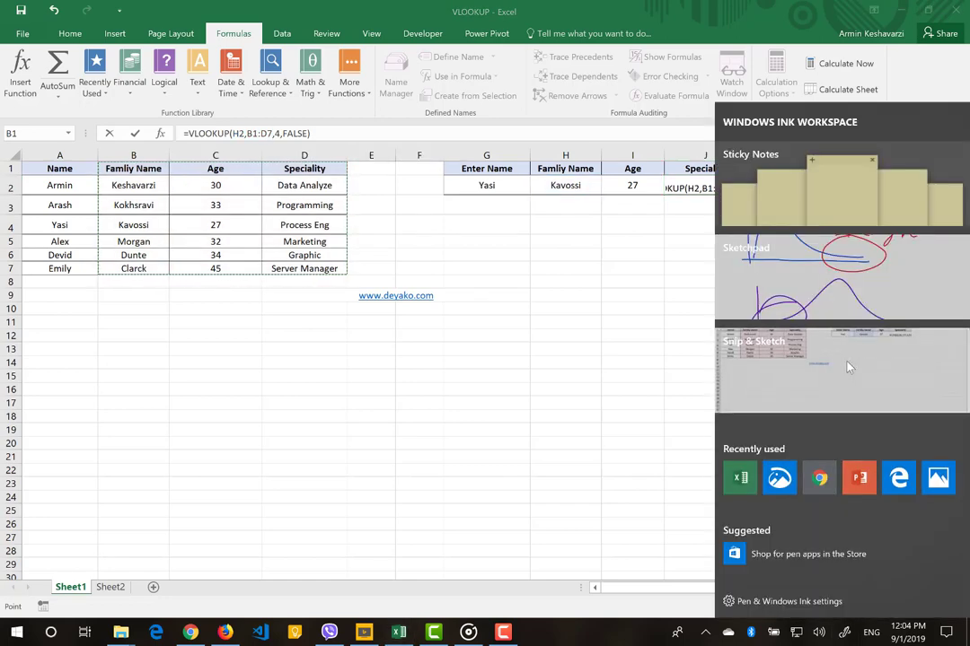
left_click(849, 366)
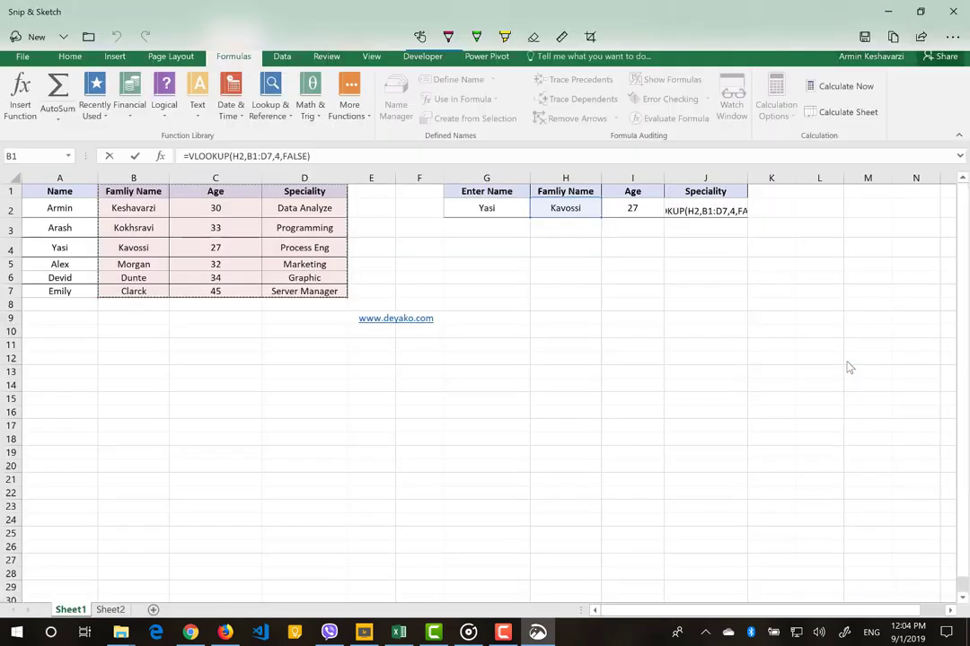
left_click_drag(27, 144, 37, 400)
left_click_drag(63, 146, 70, 413)
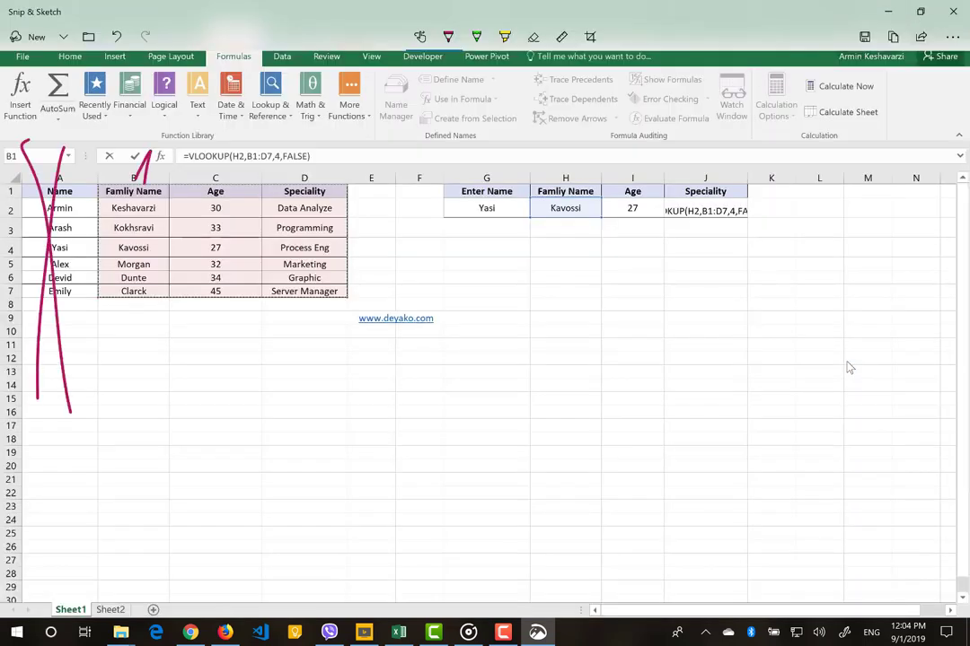
left_click_drag(144, 184, 150, 150)
mouse_move(216, 203)
left_mouse_down()
mouse_move(238, 147)
mouse_move(325, 162)
mouse_move(280, 204)
left_mouse_up()
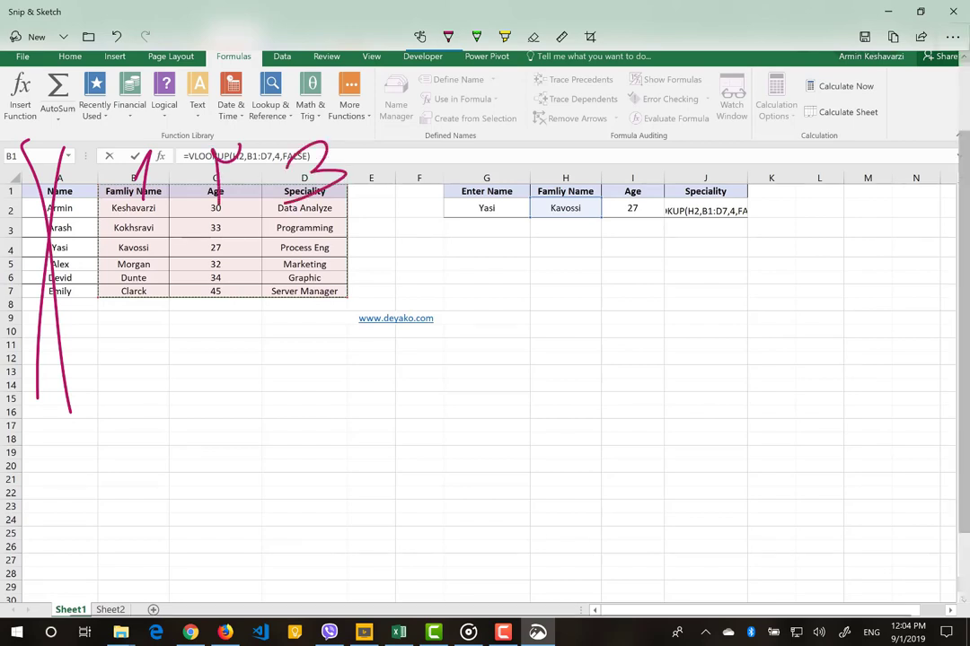
left_click(884, 13)
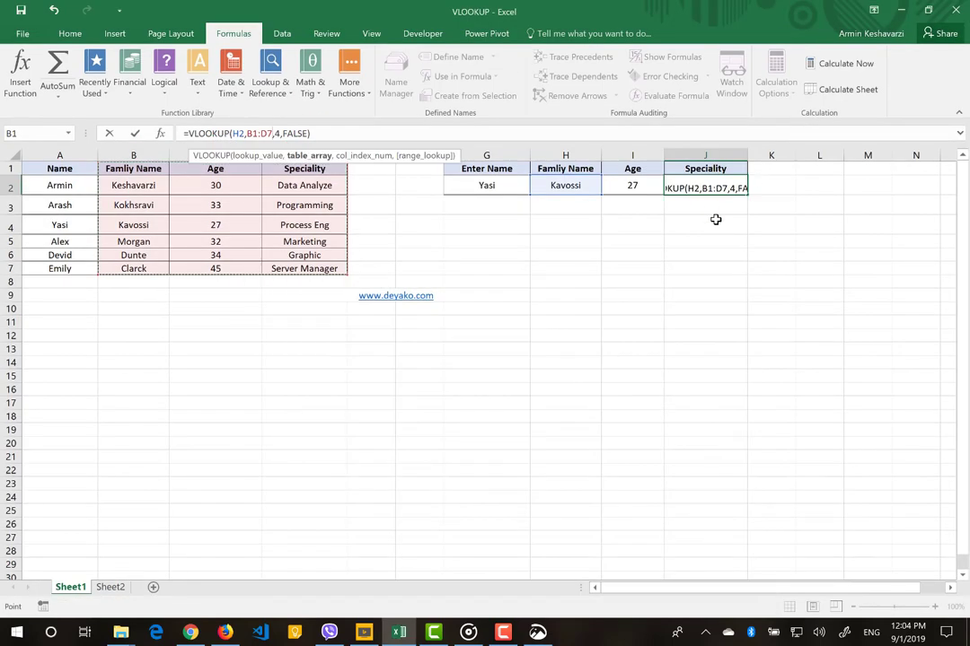
Step: Set the column index number in J2's VLOOKUP formula to 3
left_click(280, 135)
key("BackSpace")
type("3")
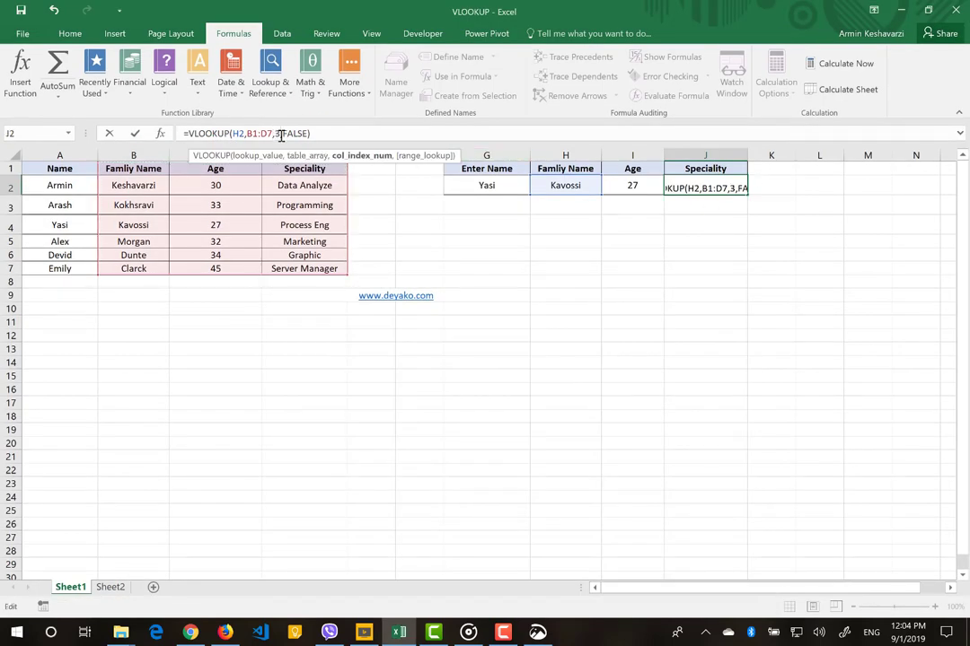
key("Return")
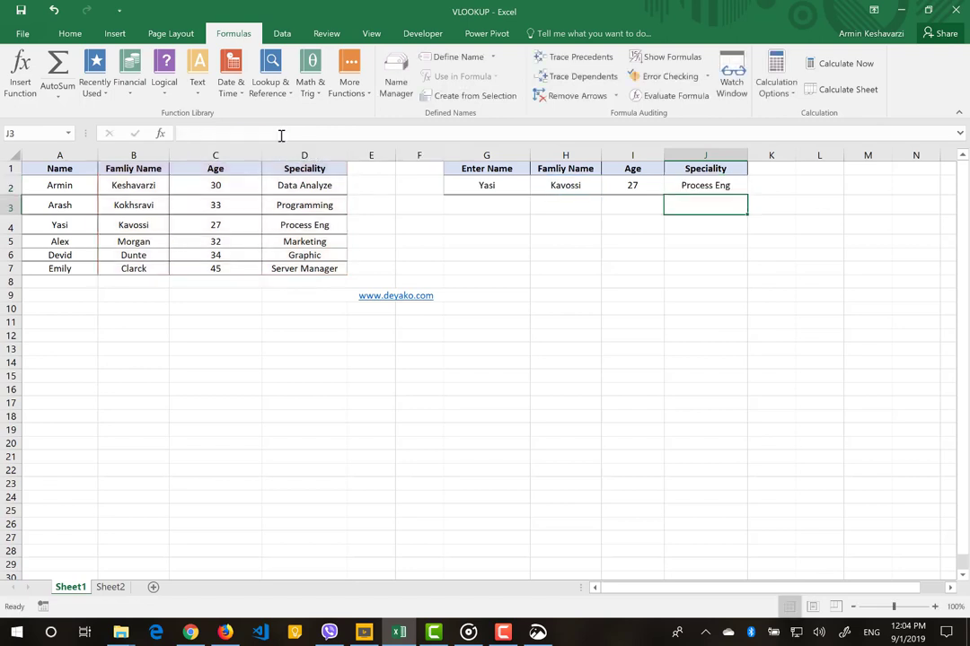
left_click(712, 184)
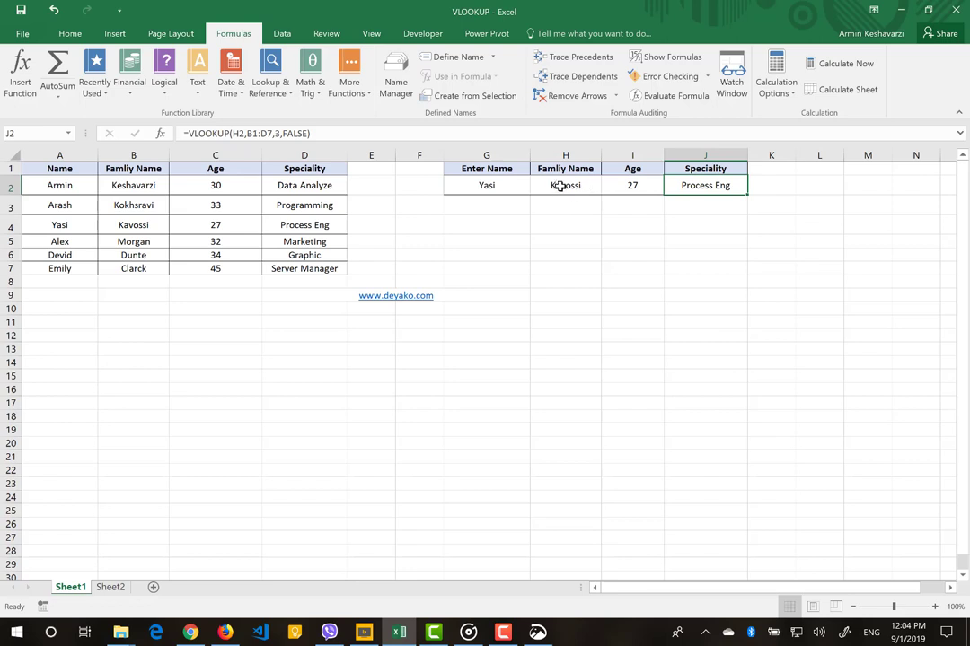
Step: Replace the lookup name in G2 with the first name from row 5 of the table
left_click(510, 183)
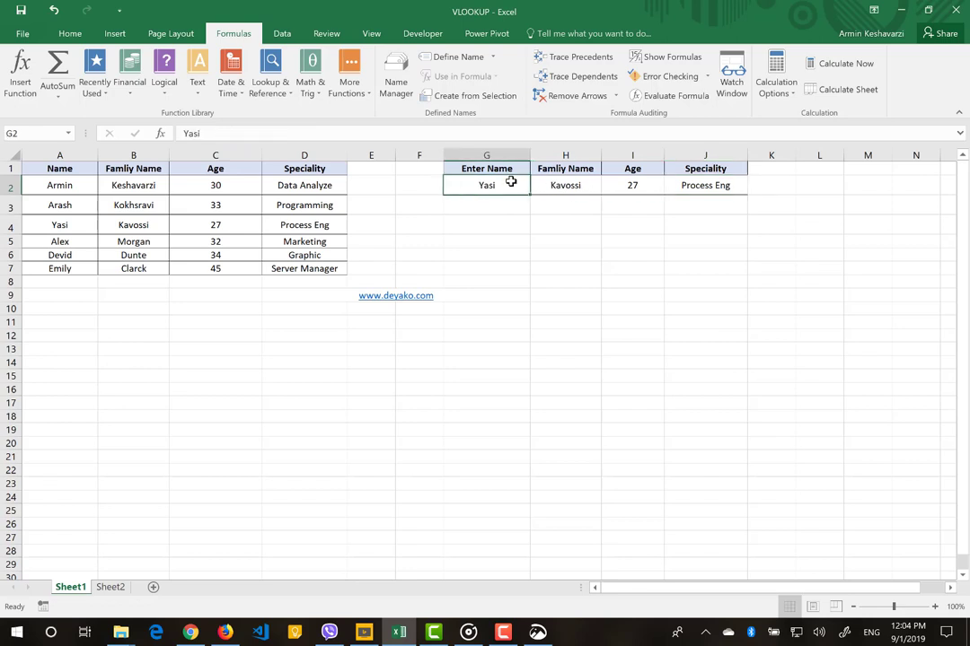
type("ge")
key("BackSpace")
key("BackSpace")
type("Alex")
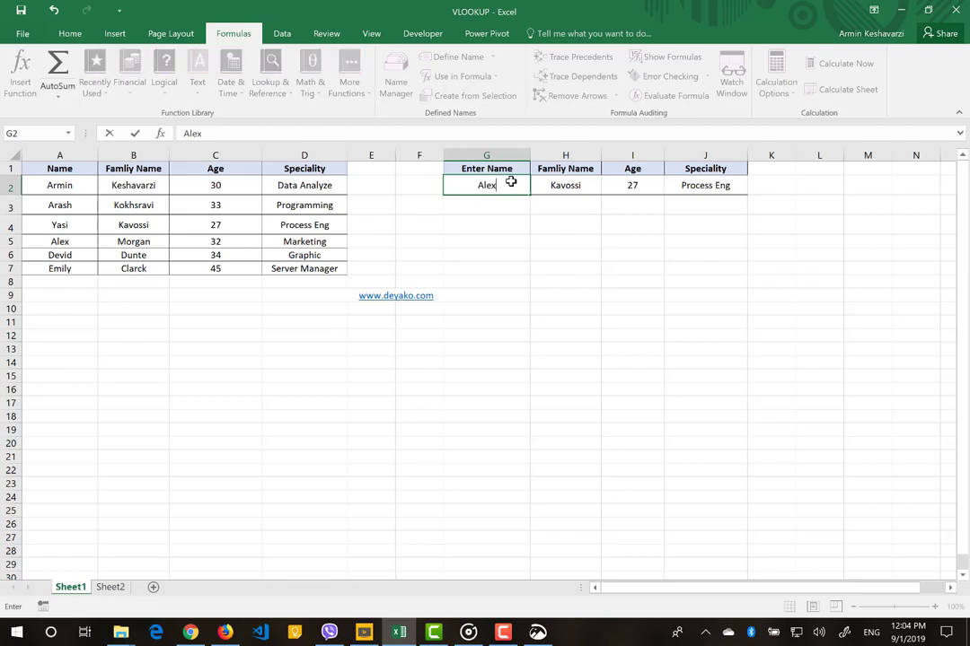
key("Return")
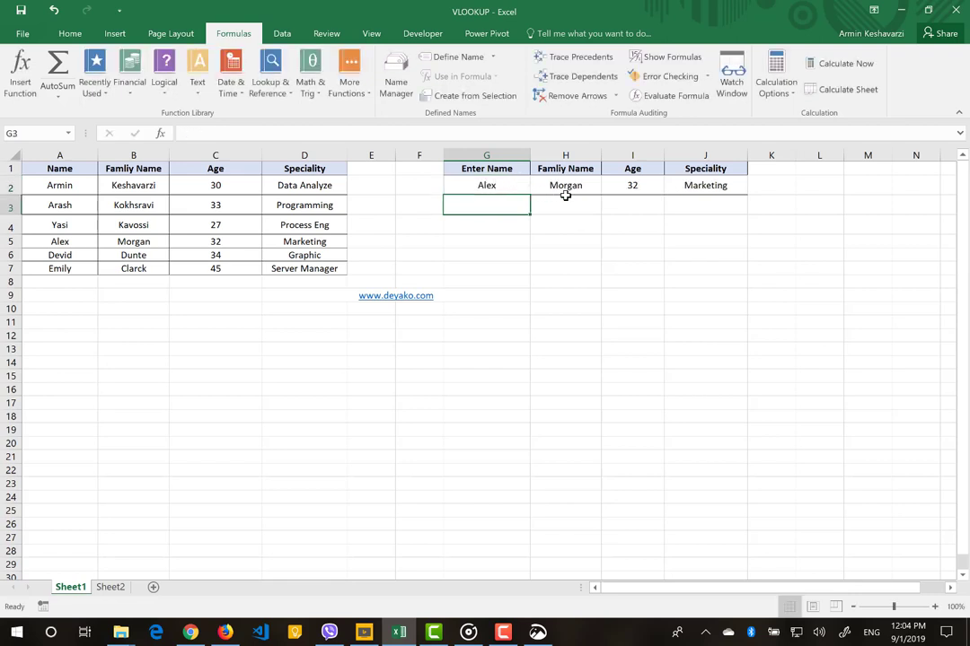
Step: Compare the family name and speciality returned in H2 and J2 with row 5 of the table
left_click(566, 202)
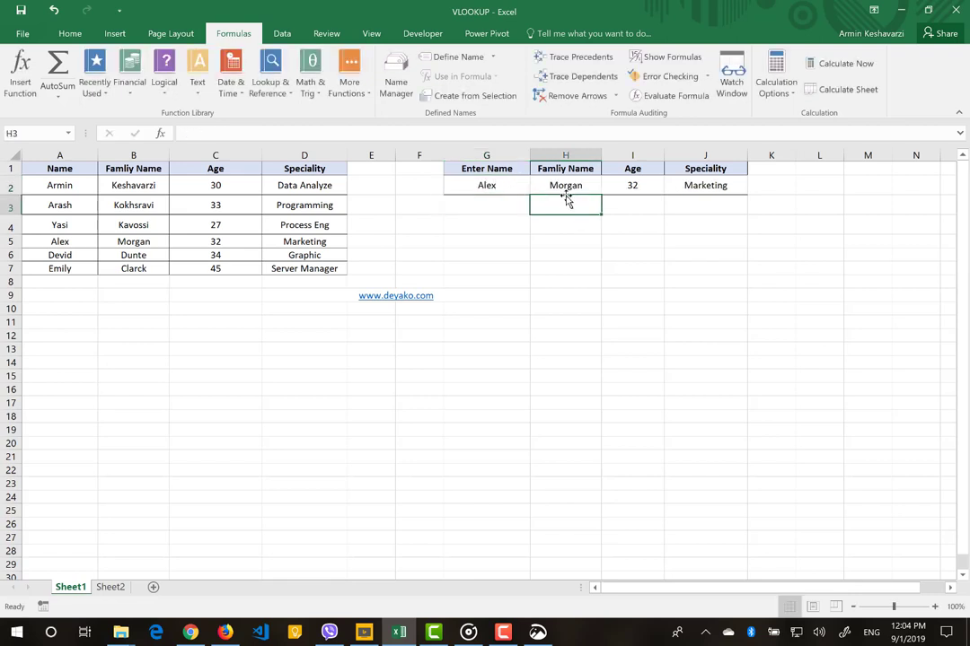
left_click(146, 241)
left_click(705, 186)
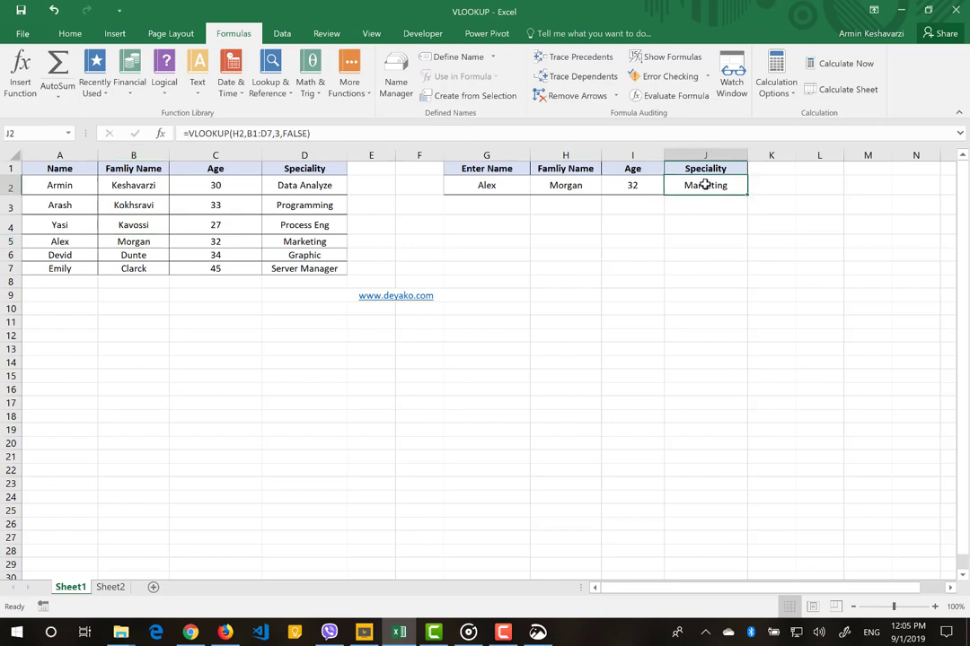